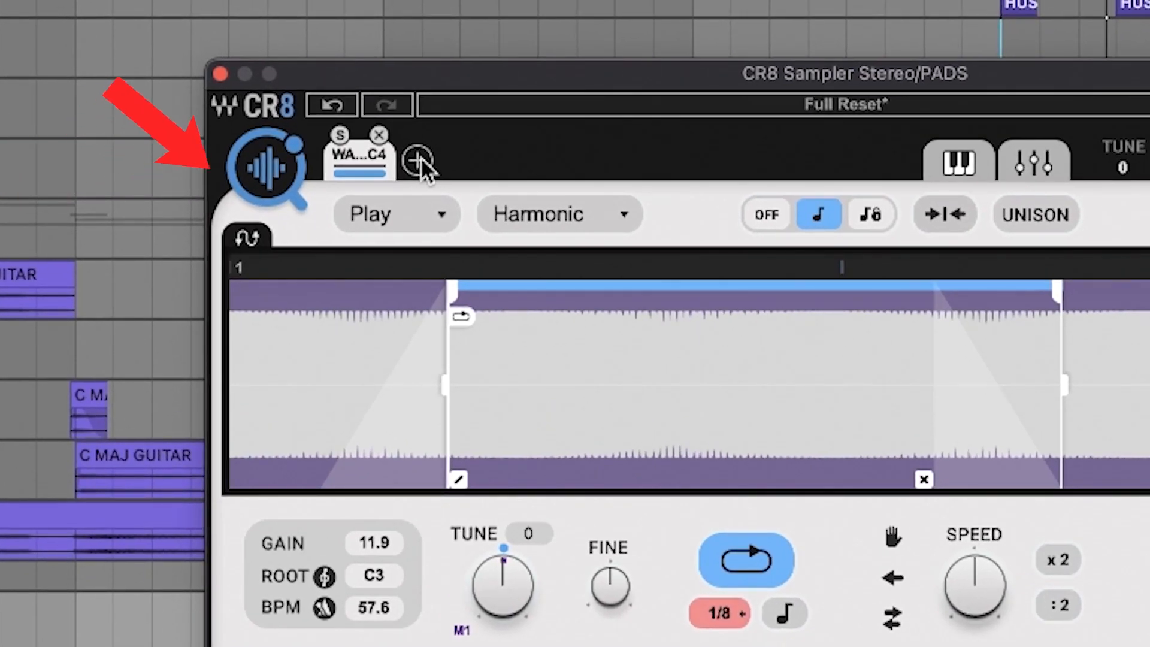
Step: Duplicate the sine layer and swap the copy's sample for WA Adlibs 120BPM Abmaj, found by searching for "adlib"
{"action": "left_click", "coordinate": [417, 160]}
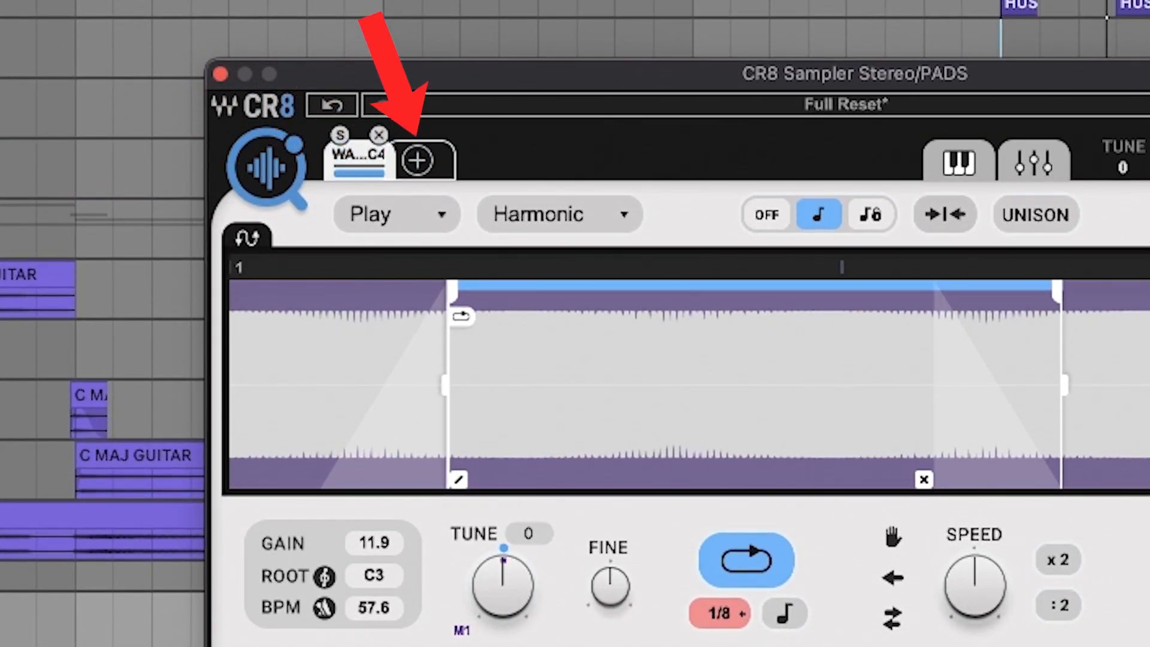
{"action": "left_click", "coordinate": [418, 160]}
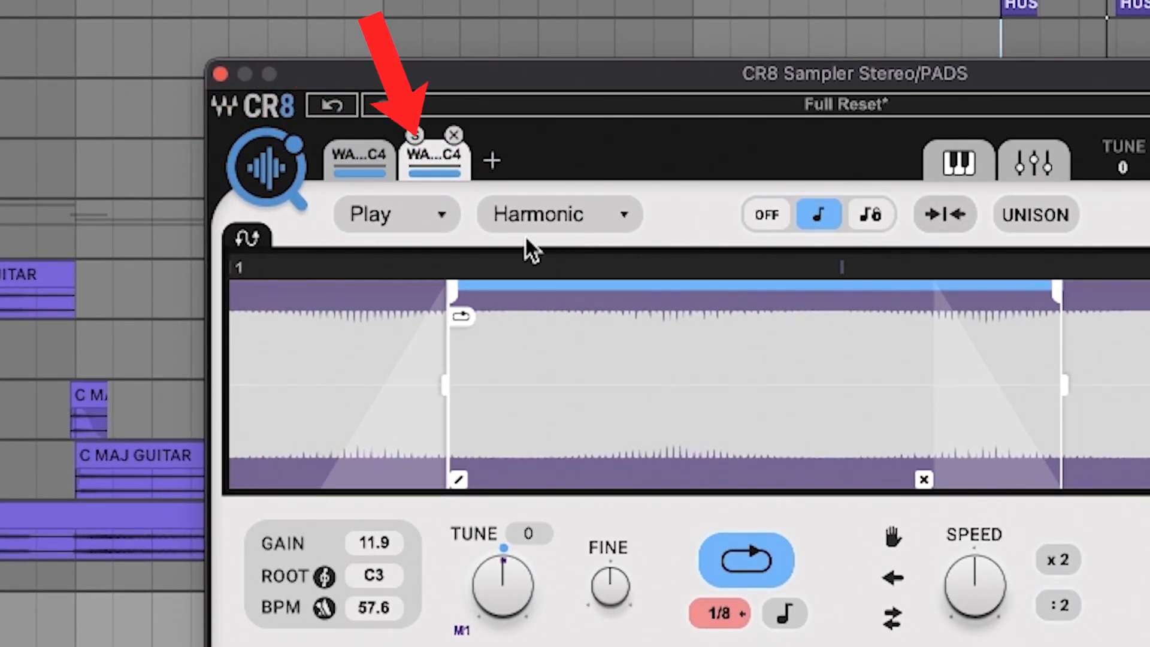
{"action": "left_click", "coordinate": [241, 240]}
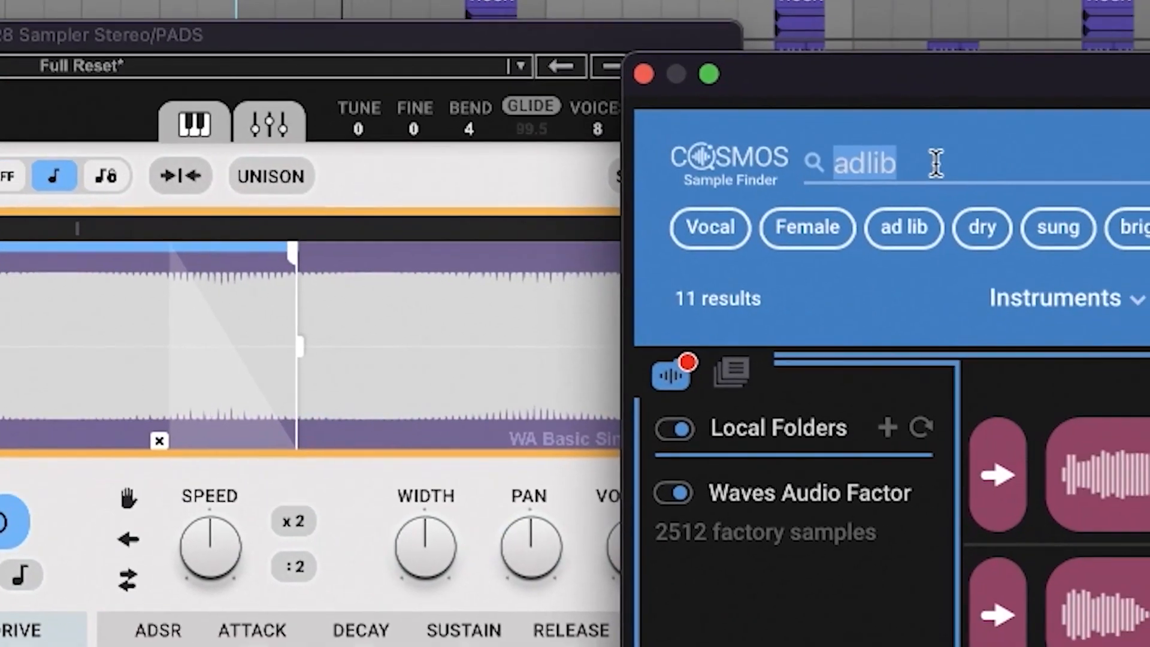
{"action": "type", "text": "adlib"}
{"action": "scroll", "coordinate": [555, 319], "scroll_direction": "down", "scroll_amount": 10}
{"action": "left_click_drag", "start_coordinate": [540, 389], "coordinate": [41, 120]}
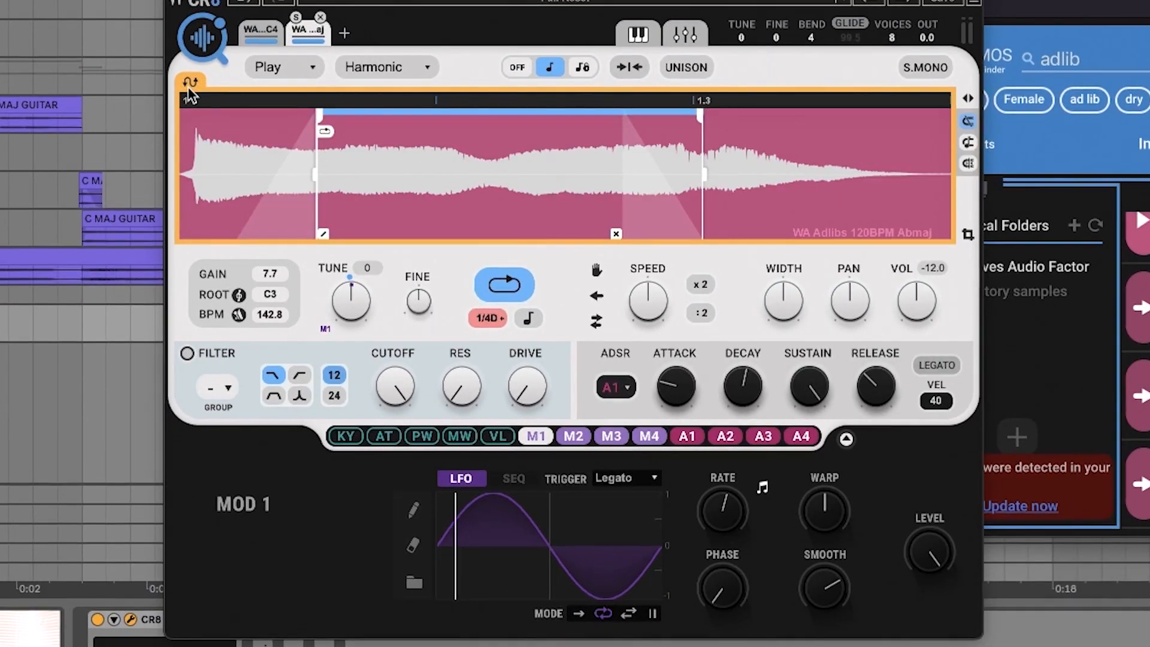
Step: Fit the adlib layer's pitch with a detected root key, the Voice scheme and Flat, and shorten its loop to 1/4T
{"action": "left_click", "coordinate": [238, 295]}
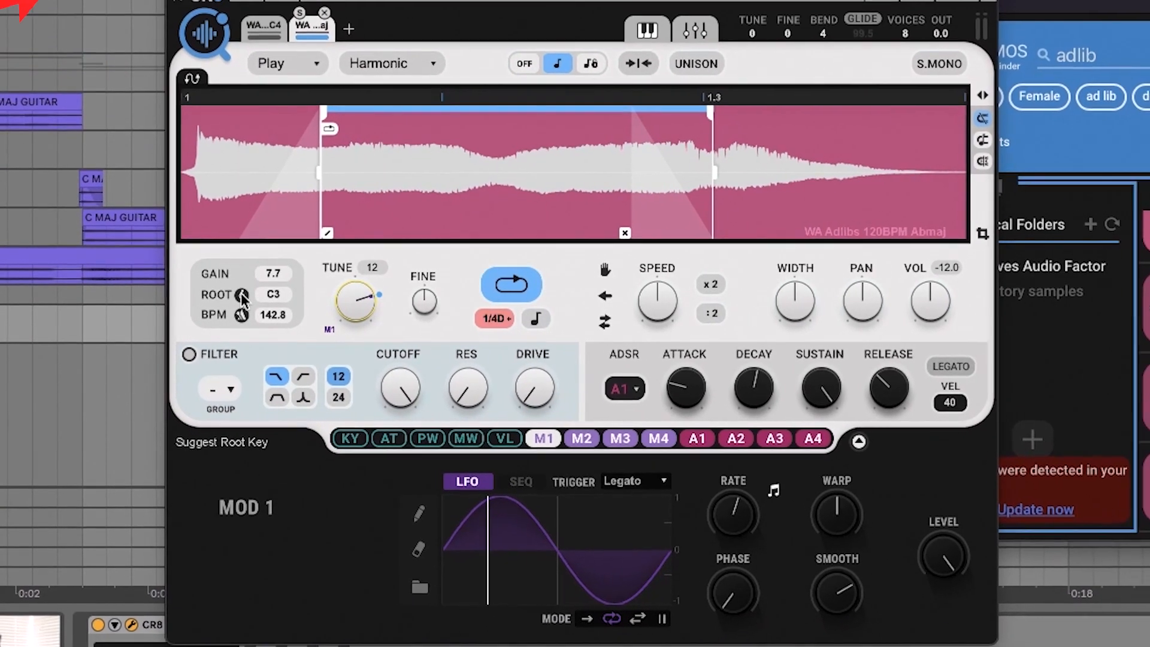
{"action": "left_click", "coordinate": [264, 296]}
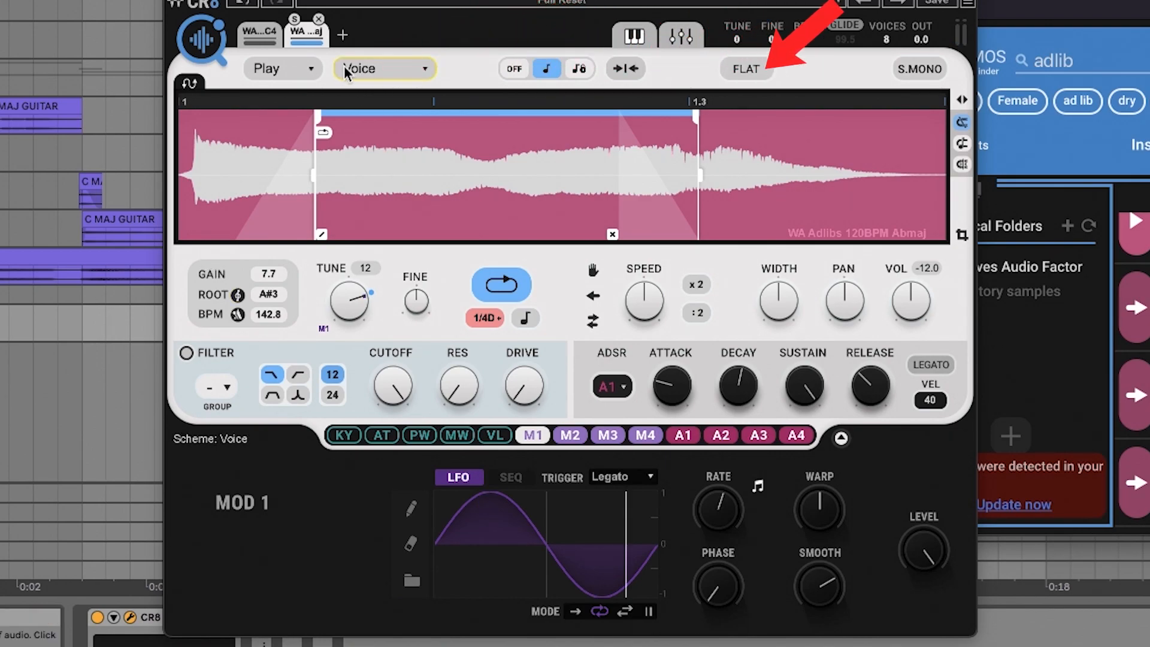
{"action": "left_click", "coordinate": [757, 76]}
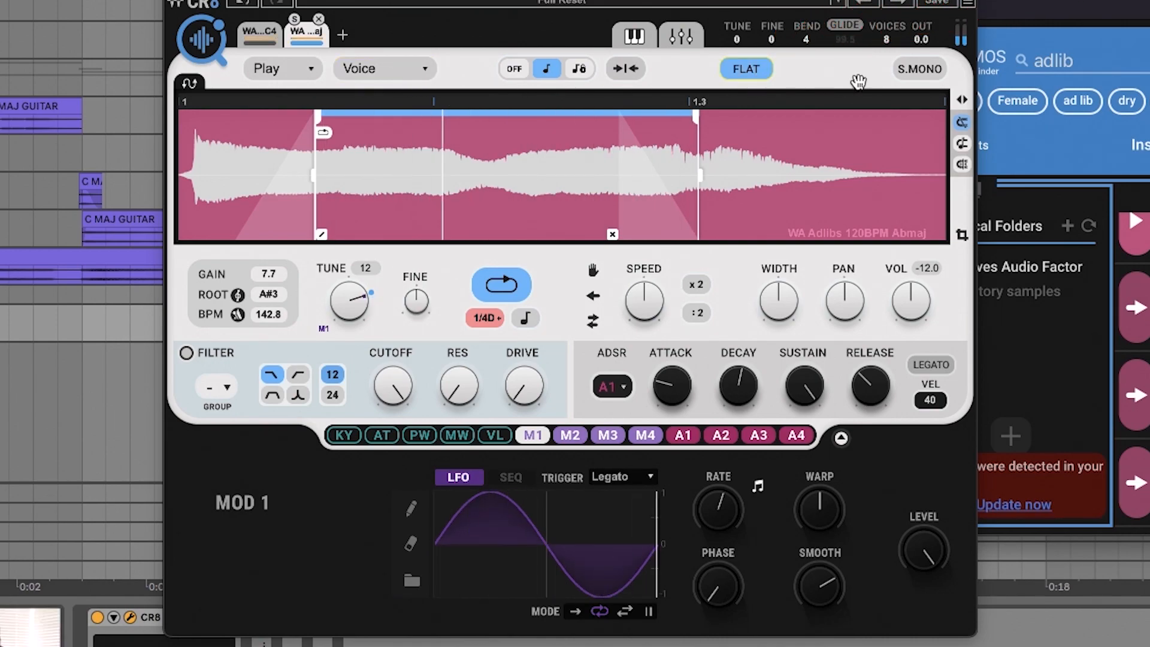
{"action": "left_click_drag", "start_coordinate": [698, 116], "coordinate": [473, 144]}
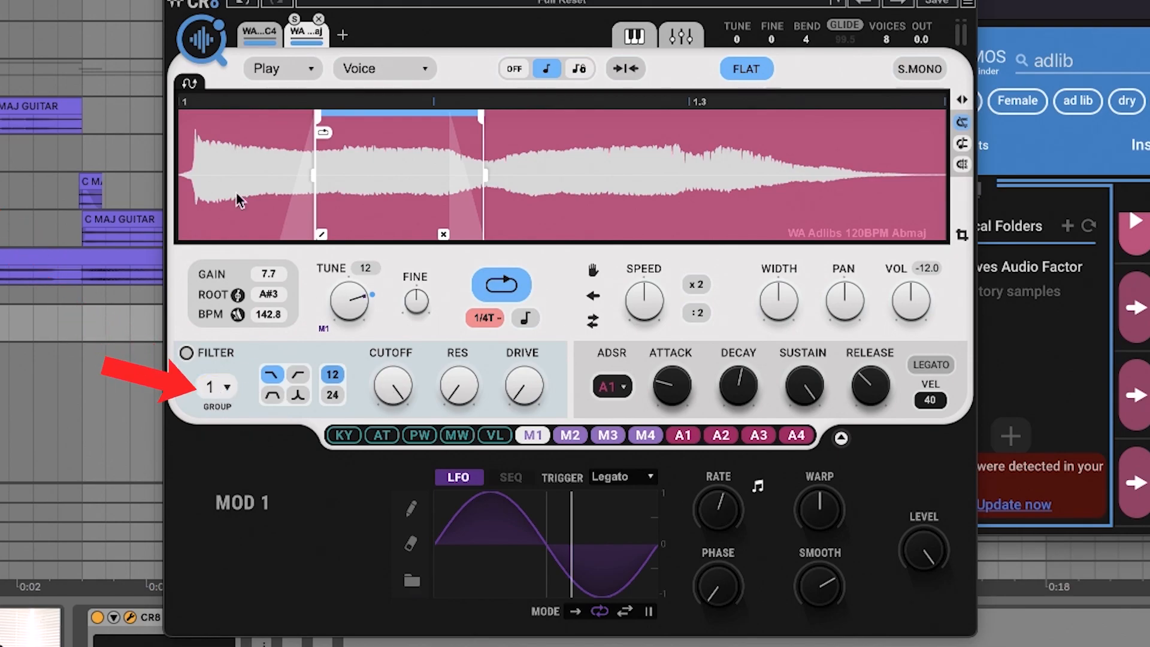
Step: Select the sine layer and try lowering its filter cutoff
{"action": "left_click", "coordinate": [260, 33]}
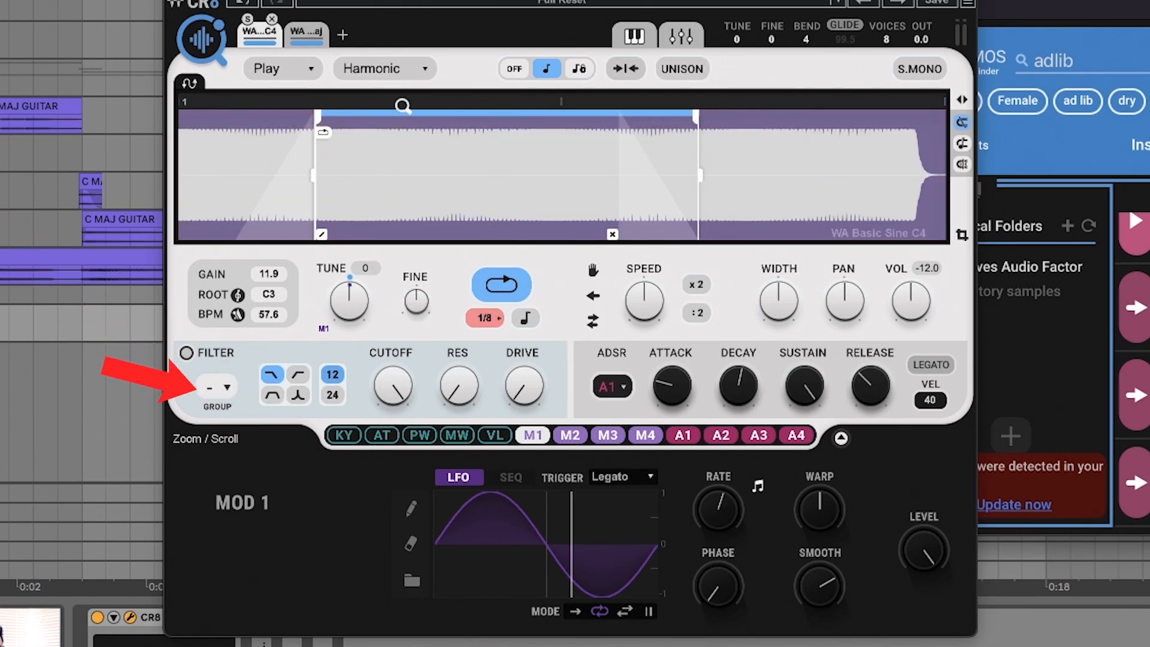
{"action": "left_click_drag", "start_coordinate": [393, 385], "coordinate": [393, 414]}
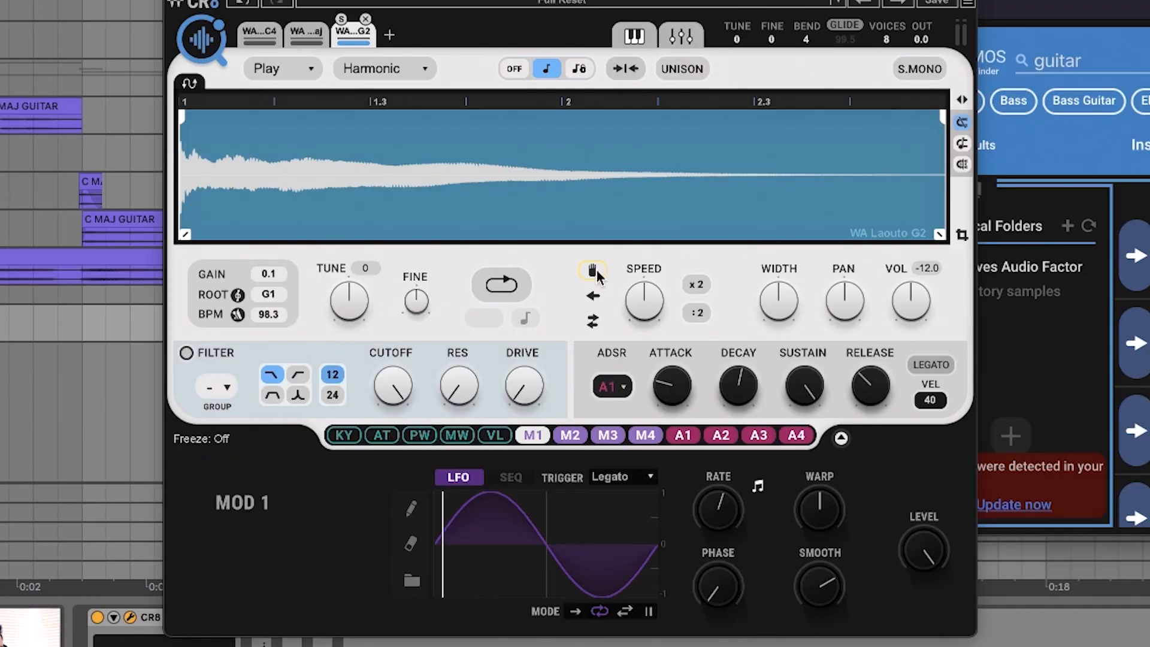
Step: Switch the WA Laouto G2 layer to manual playback and raise its offset to about the middle of the range
{"action": "left_click", "coordinate": [595, 272]}
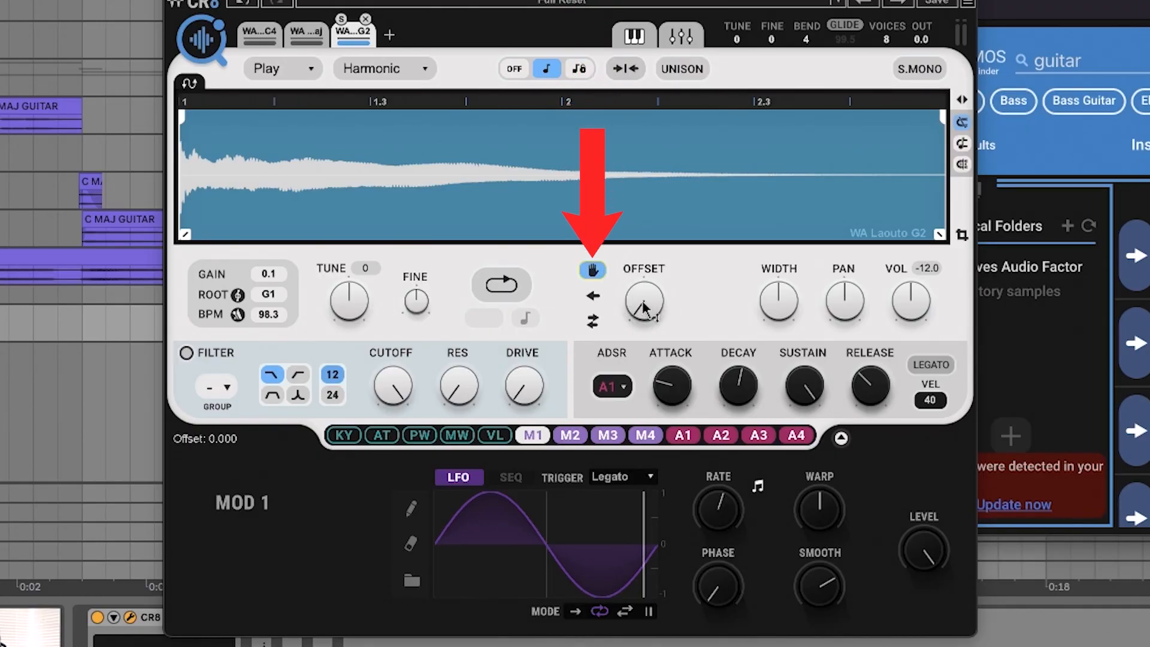
{"action": "left_click_drag", "start_coordinate": [643, 303], "coordinate": [644, 303]}
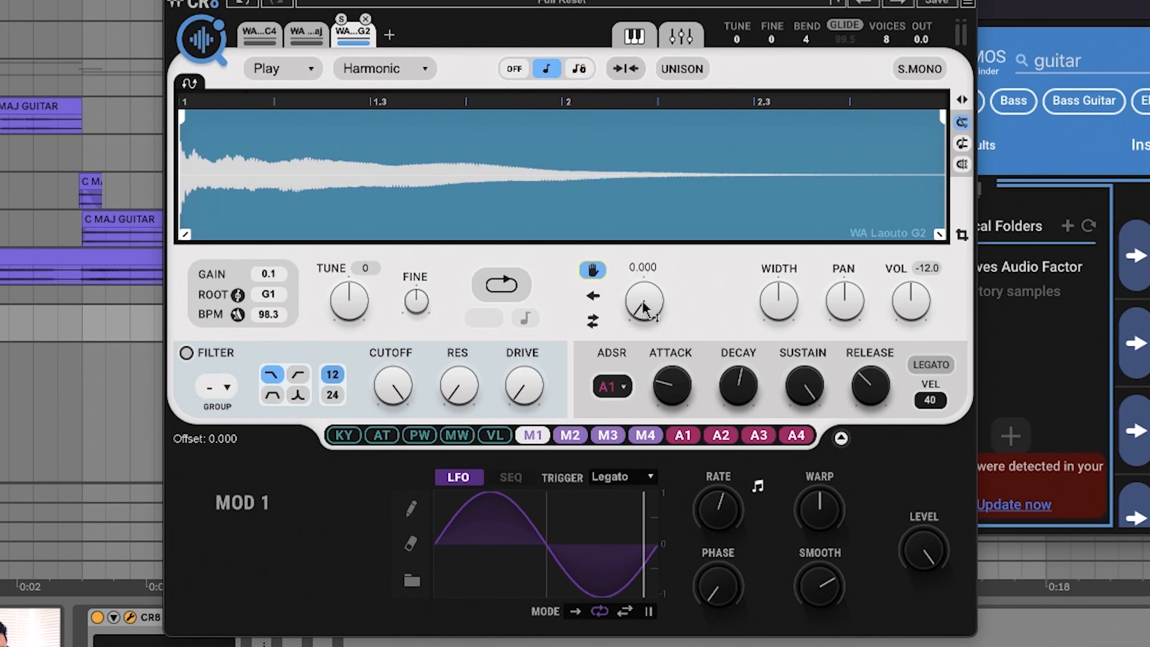
{"action": "left_click_drag", "start_coordinate": [643, 303], "coordinate": [643, 270]}
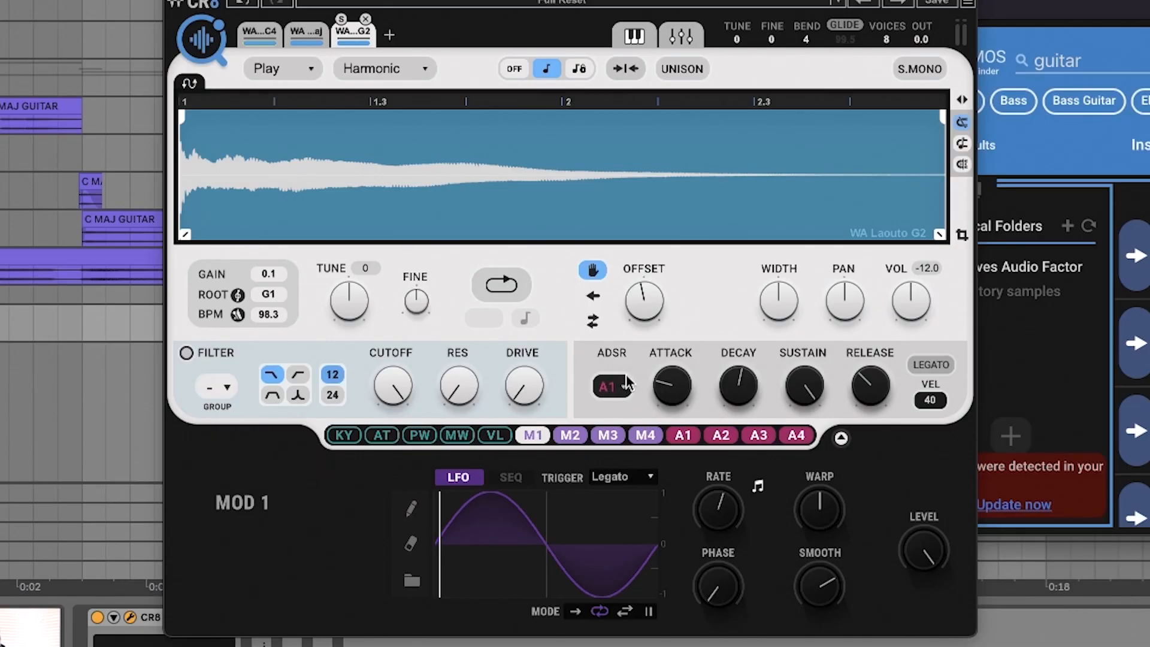
Step: Soften the ADSR 1 envelope with an attack of about 143.2 and a longer release
{"action": "left_click_drag", "start_coordinate": [672, 385], "coordinate": [672, 373]}
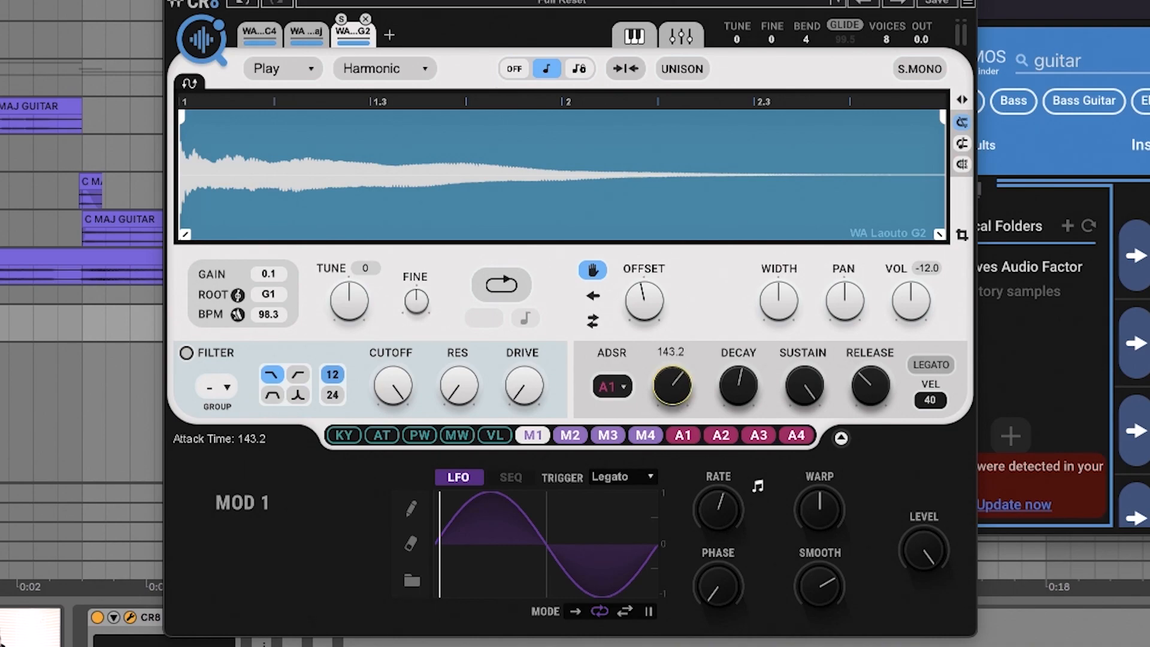
{"action": "mouse_move", "coordinate": [871, 386]}
{"action": "left_mouse_down"}
{"action": "mouse_move", "coordinate": [871, 360]}
{"action": "mouse_move", "coordinate": [878, 377]}
{"action": "left_mouse_up"}
{"action": "mouse_move", "coordinate": [819, 368]}
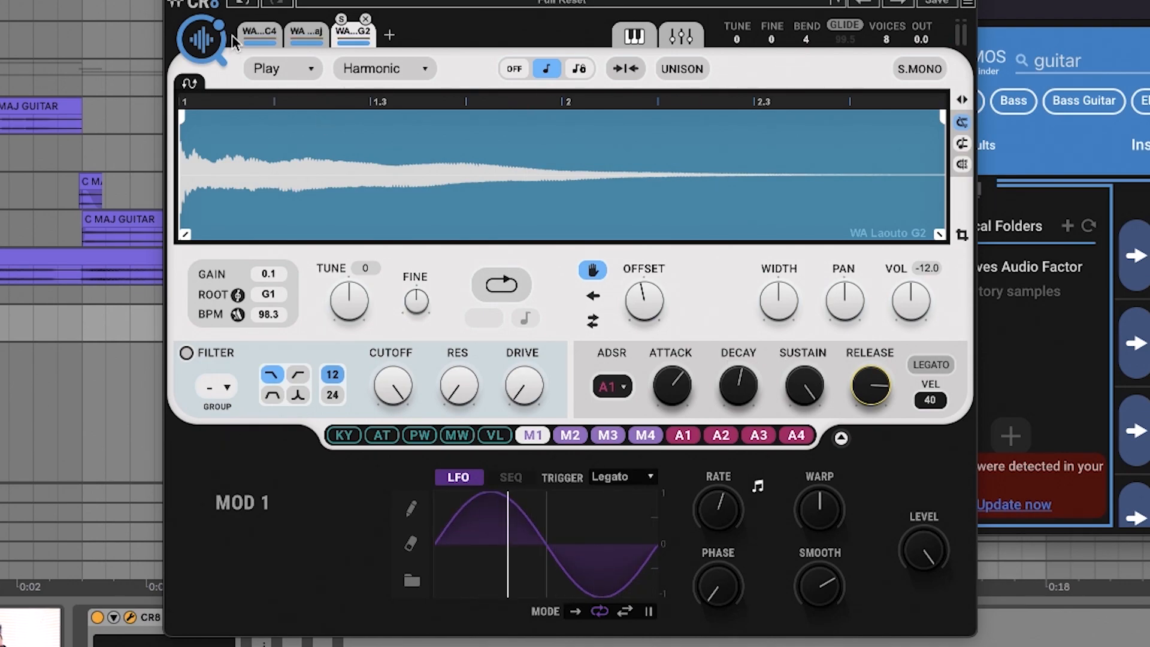
Step: Balance the layers in the mixer, lowering the sine and adlib volumes and panning the adlib and Laouto layers to opposite sides
{"action": "left_click", "coordinate": [269, 34]}
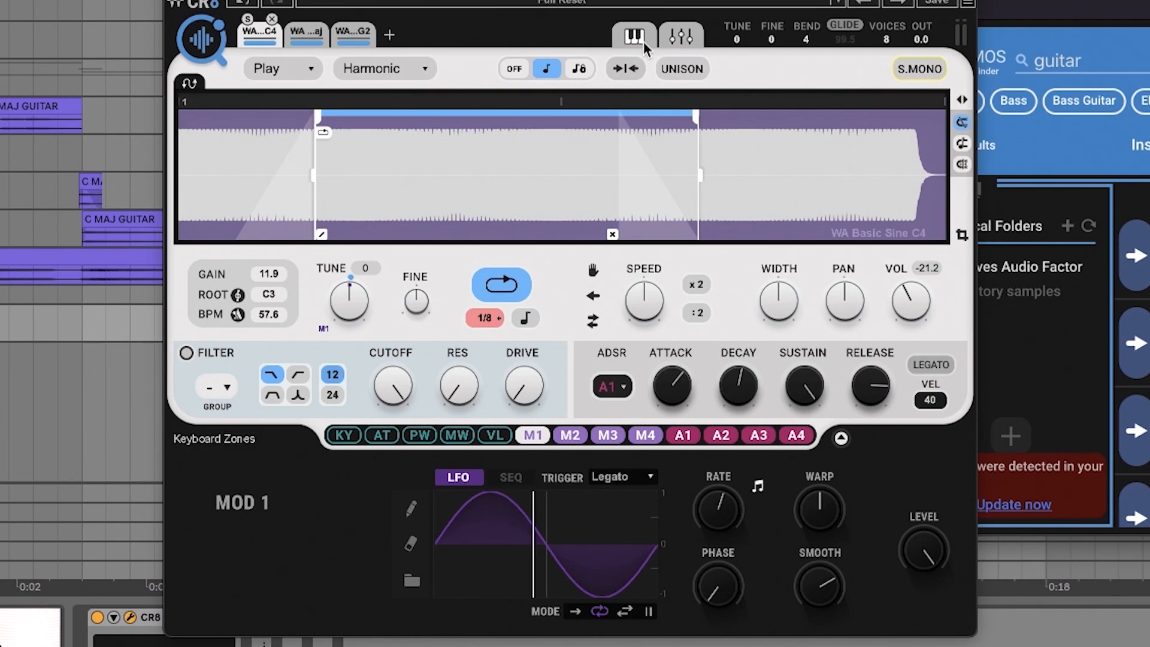
{"action": "left_click", "coordinate": [689, 69]}
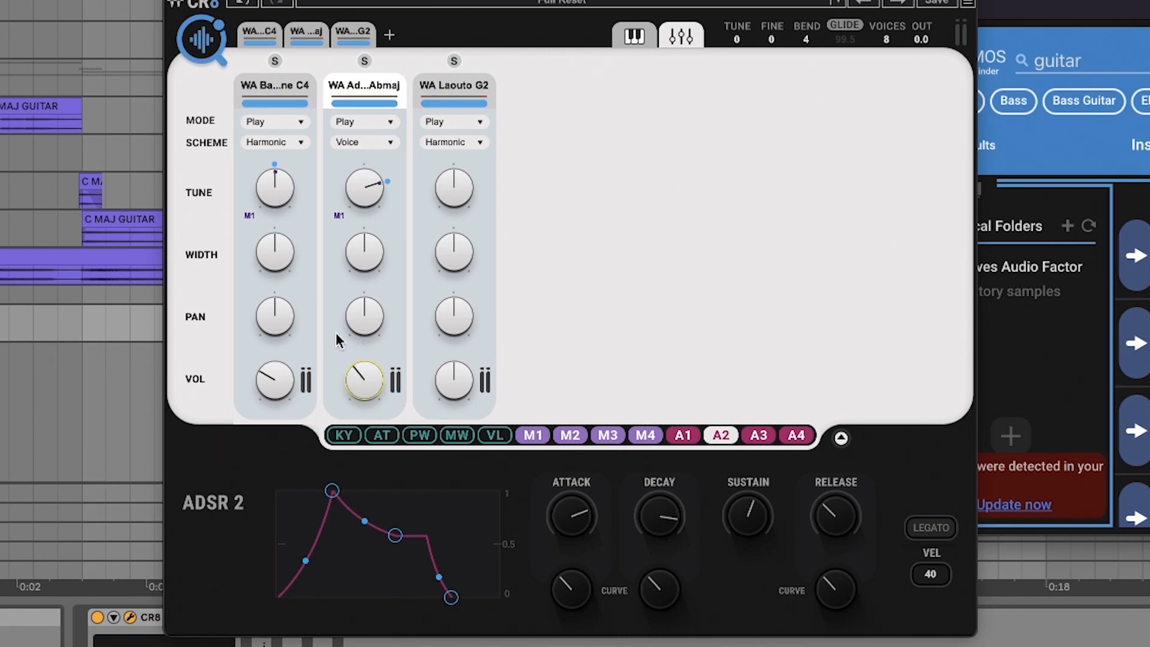
{"action": "left_click", "coordinate": [365, 316]}
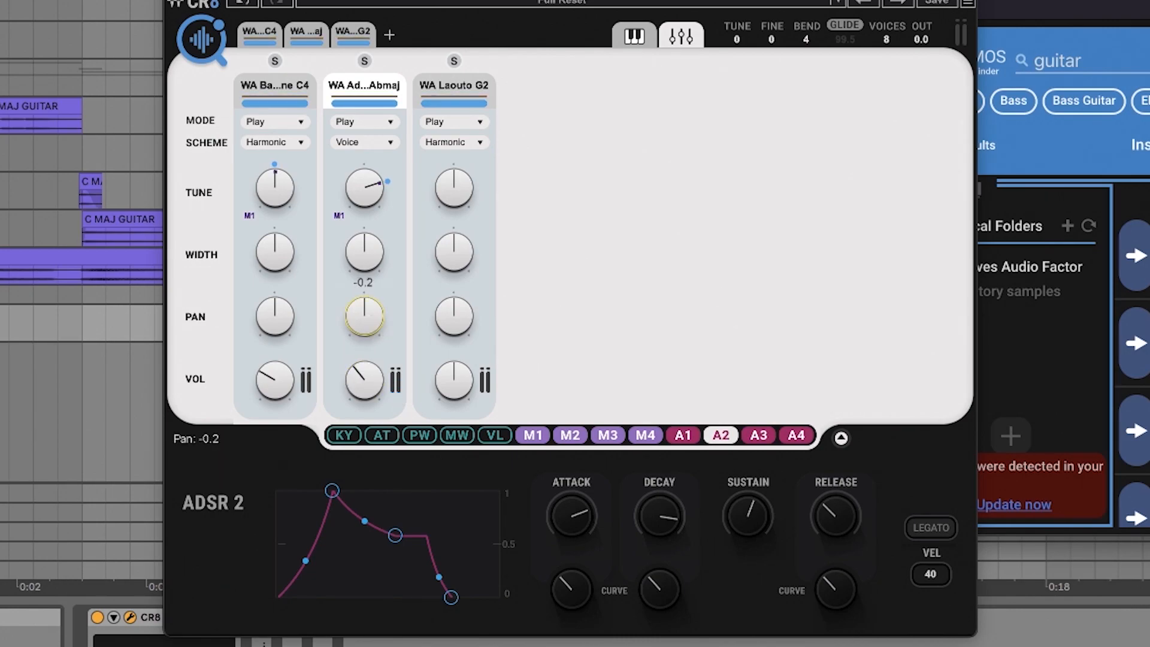
{"action": "left_click_drag", "start_coordinate": [454, 317], "coordinate": [454, 263]}
{"action": "left_click_drag", "start_coordinate": [364, 317], "coordinate": [365, 324]}
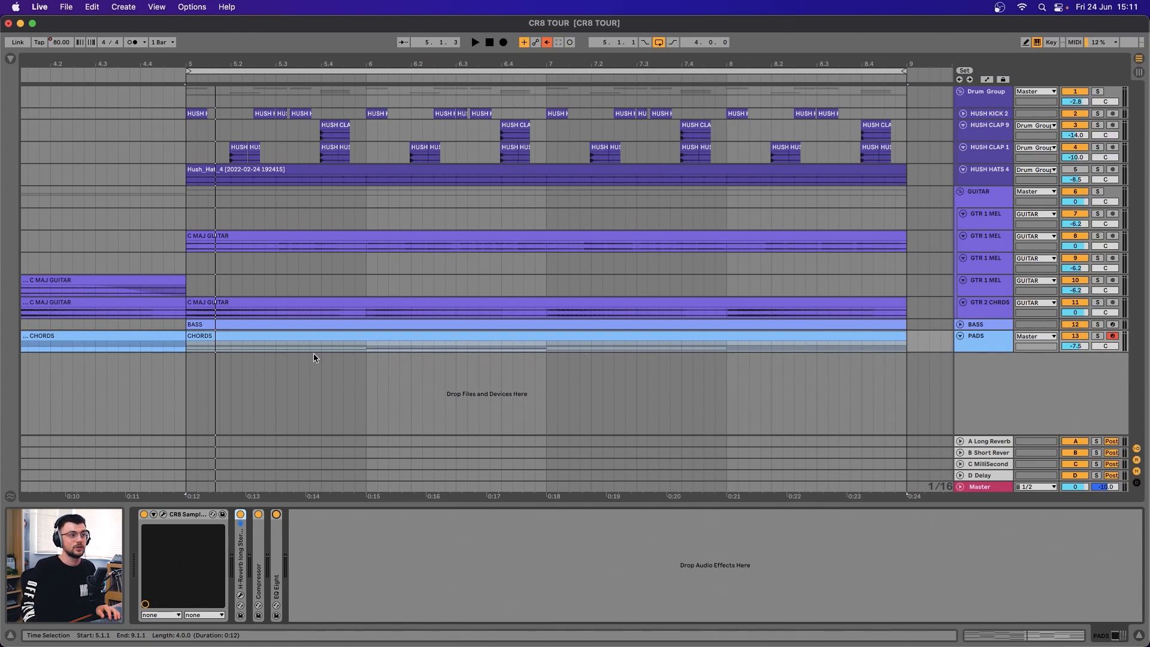
Step: Play the arrangement loop, enlarge the PADS track to view its chord notes, and fold the track again
{"action": "key", "text": "space"}
{"action": "left_click_drag", "start_coordinate": [980, 351], "coordinate": [988, 390]}
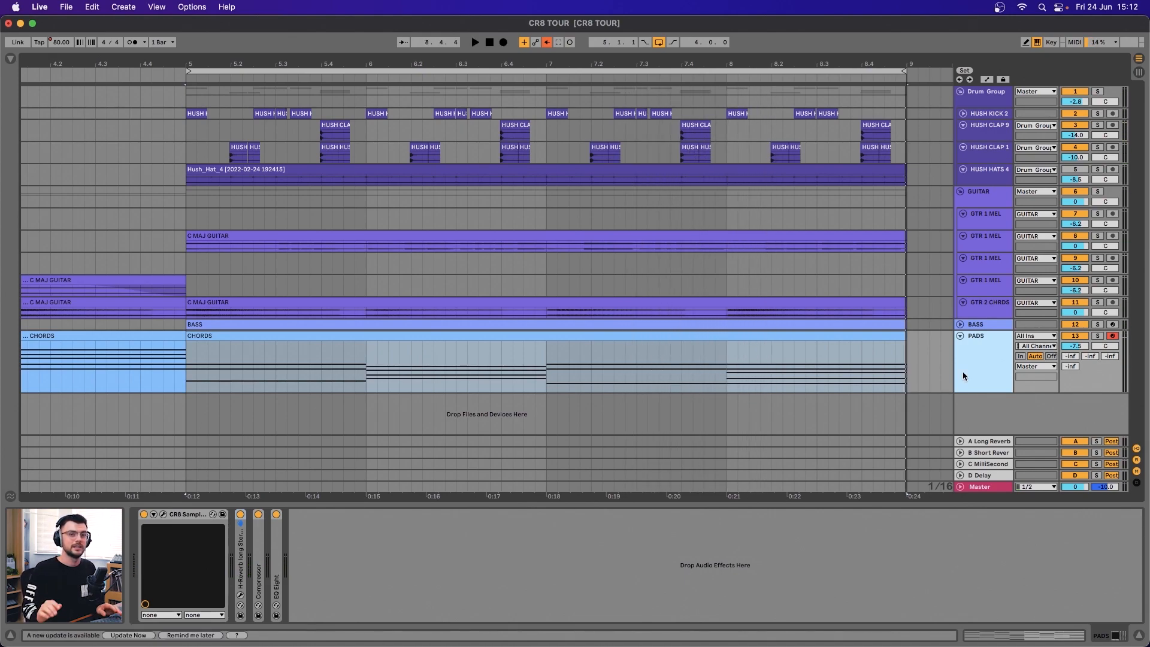
{"action": "left_click", "coordinate": [960, 336]}
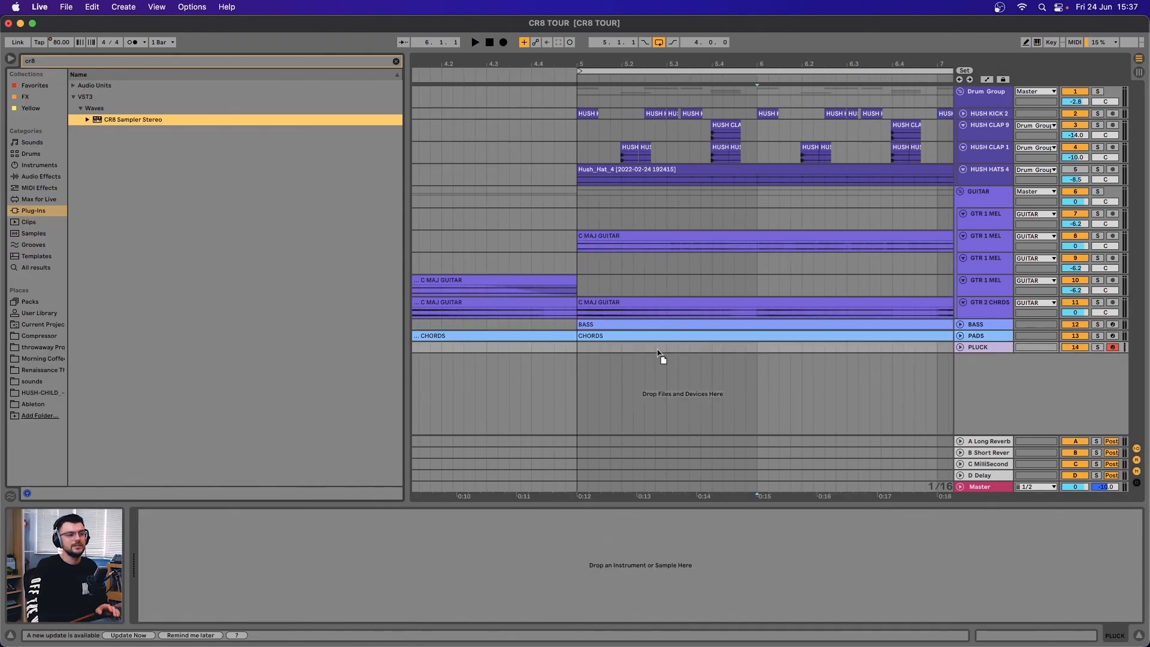
Step: Load the melody_Cmaj_80bpm sample into CR8 Sampler on the PLUCK track, with the browser hidden
{"action": "left_click", "coordinate": [10, 59]}
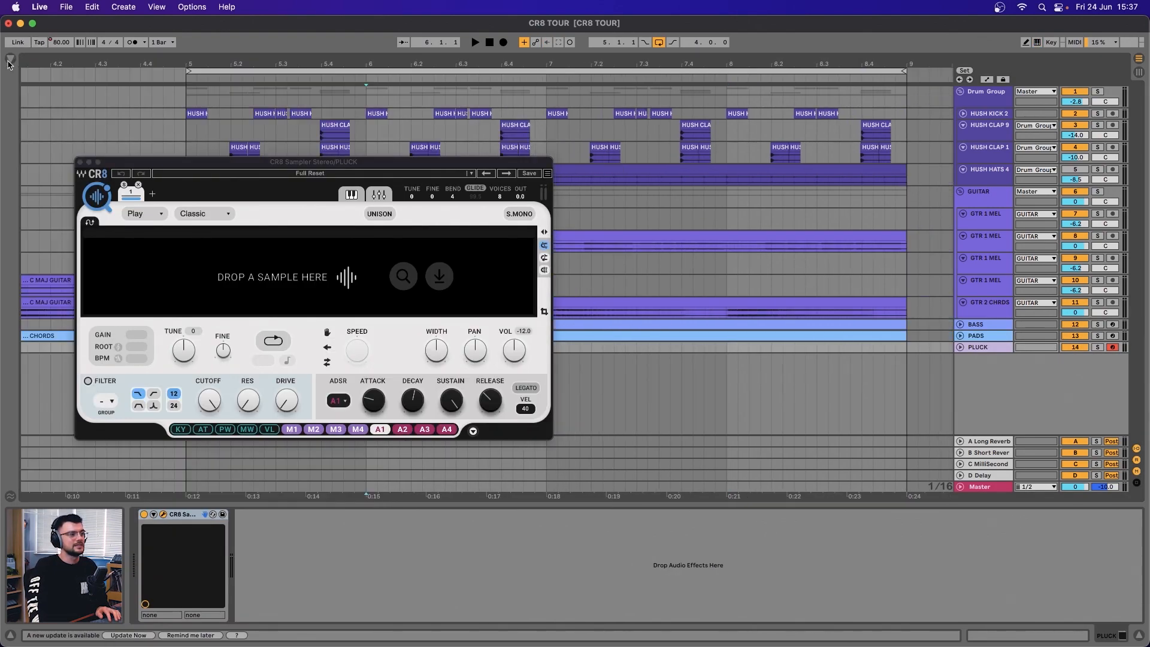
{"action": "left_click_drag", "start_coordinate": [209, 163], "coordinate": [293, 164]}
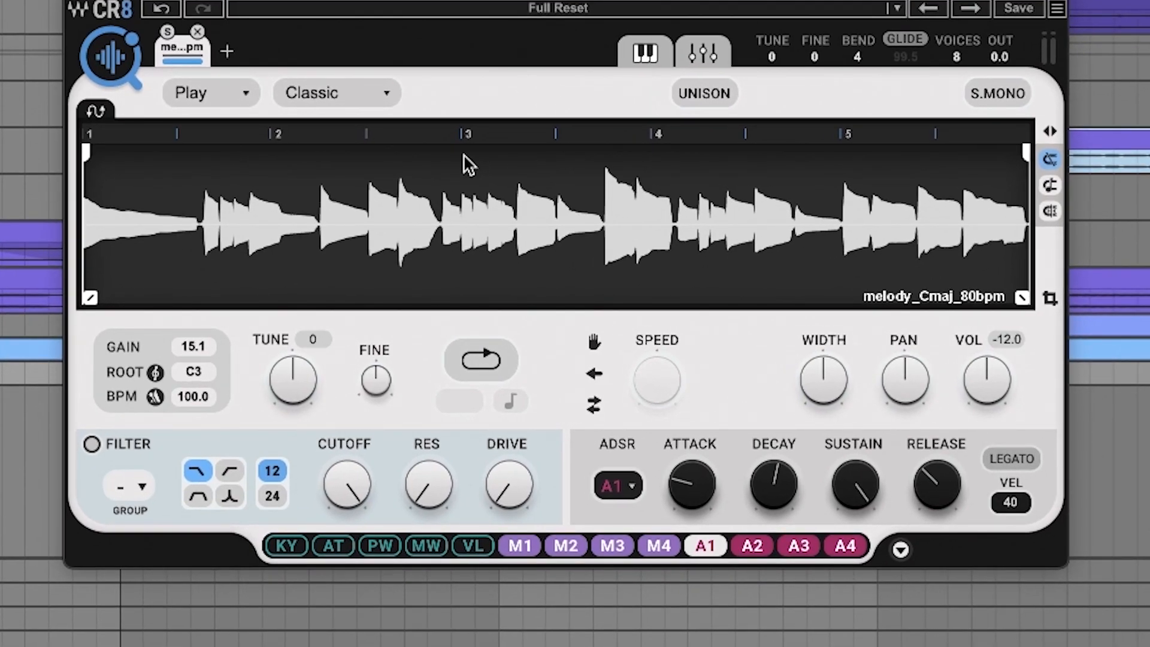
Step: Set the melody sample's scheme to Harmonic and move its start point slightly inward, with manual playback enabled
{"action": "left_click", "coordinate": [336, 93]}
{"action": "left_click", "coordinate": [354, 157]}
{"action": "left_click_drag", "start_coordinate": [82, 258], "coordinate": [101, 258]}
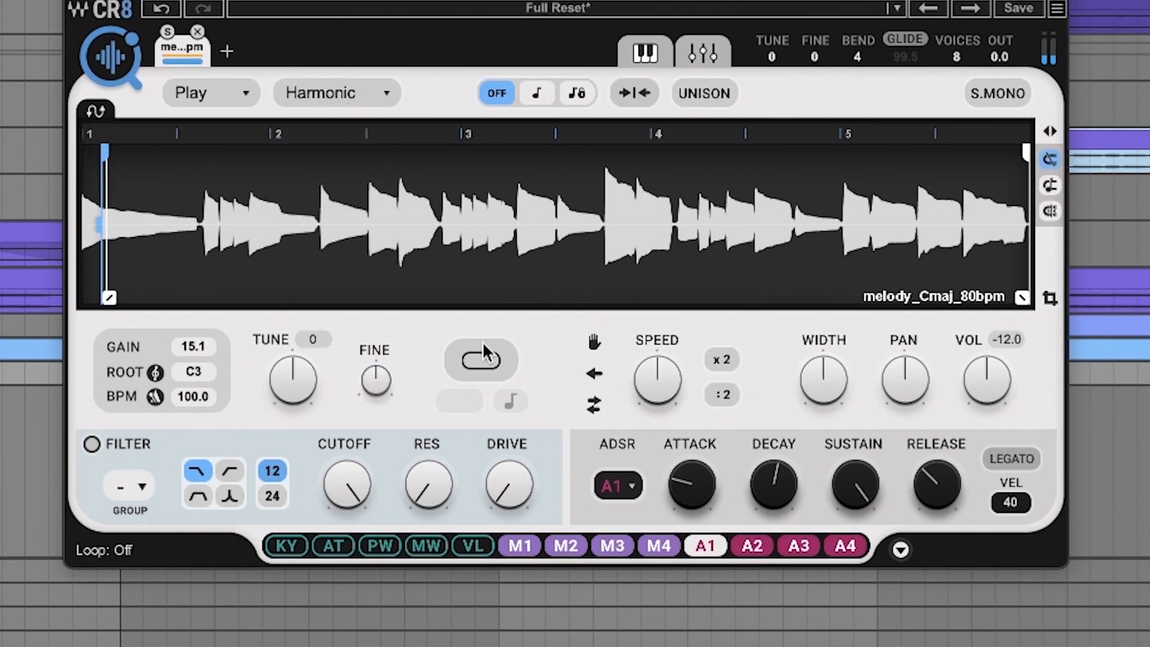
{"action": "left_click", "coordinate": [594, 342]}
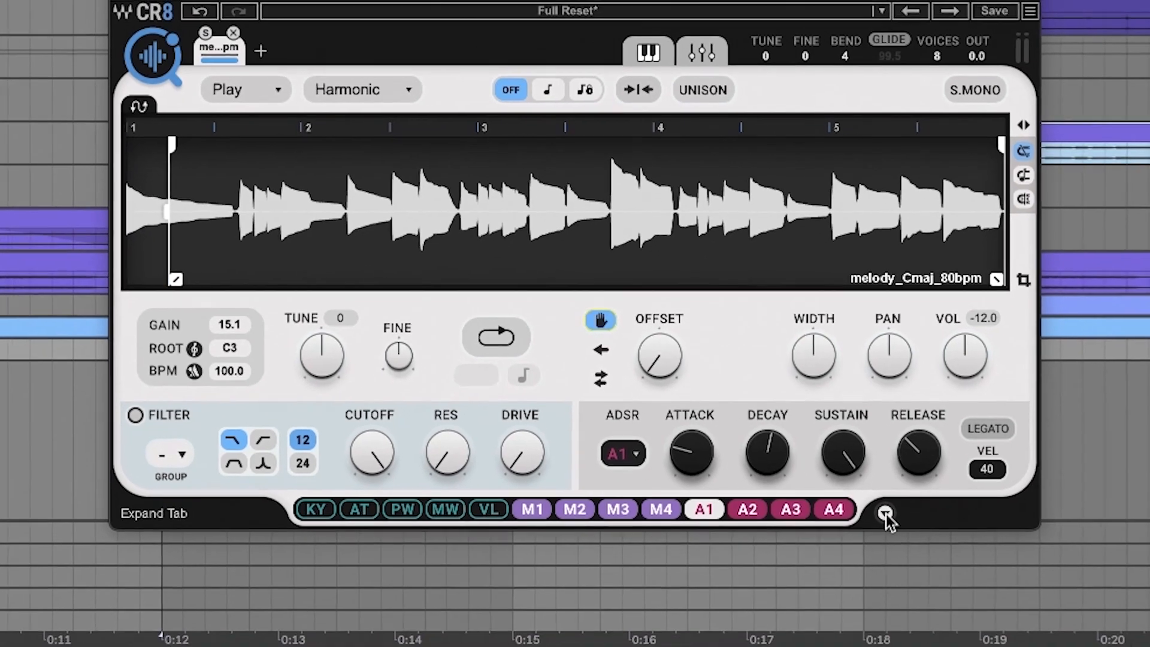
Step: Reshape the ADSR 1 envelope with a longer attack, a release of about 236.6, and a reduced sustain
{"action": "left_click", "coordinate": [901, 549]}
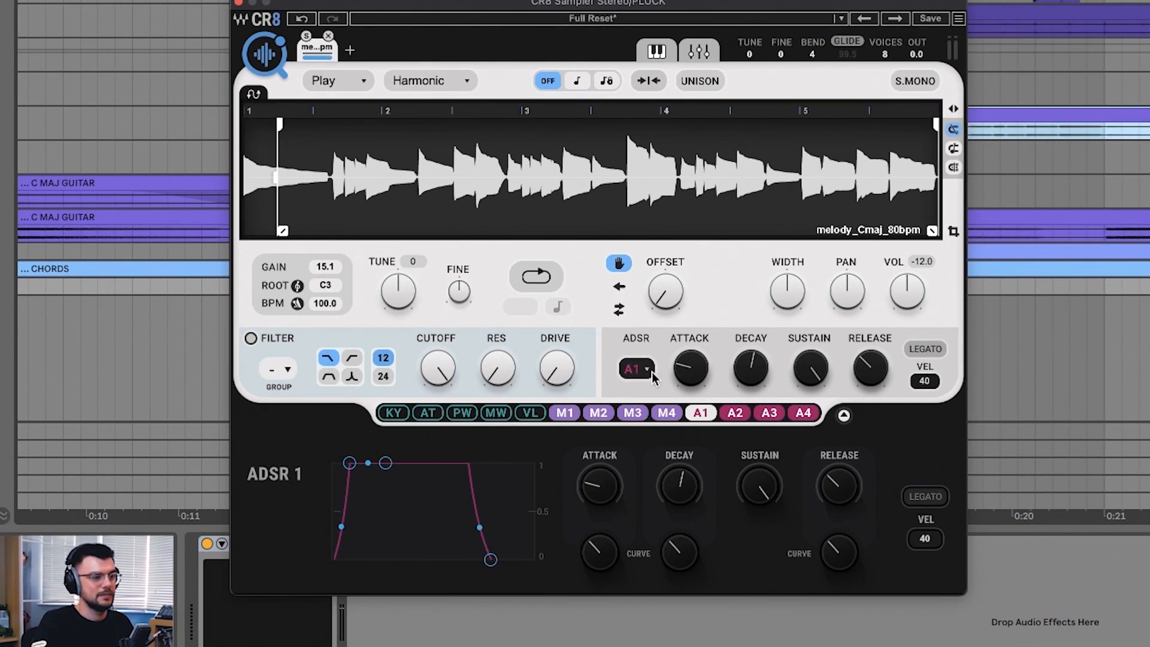
{"action": "left_click_drag", "start_coordinate": [602, 477], "coordinate": [602, 449]}
{"action": "left_click_drag", "start_coordinate": [839, 485], "coordinate": [839, 474]}
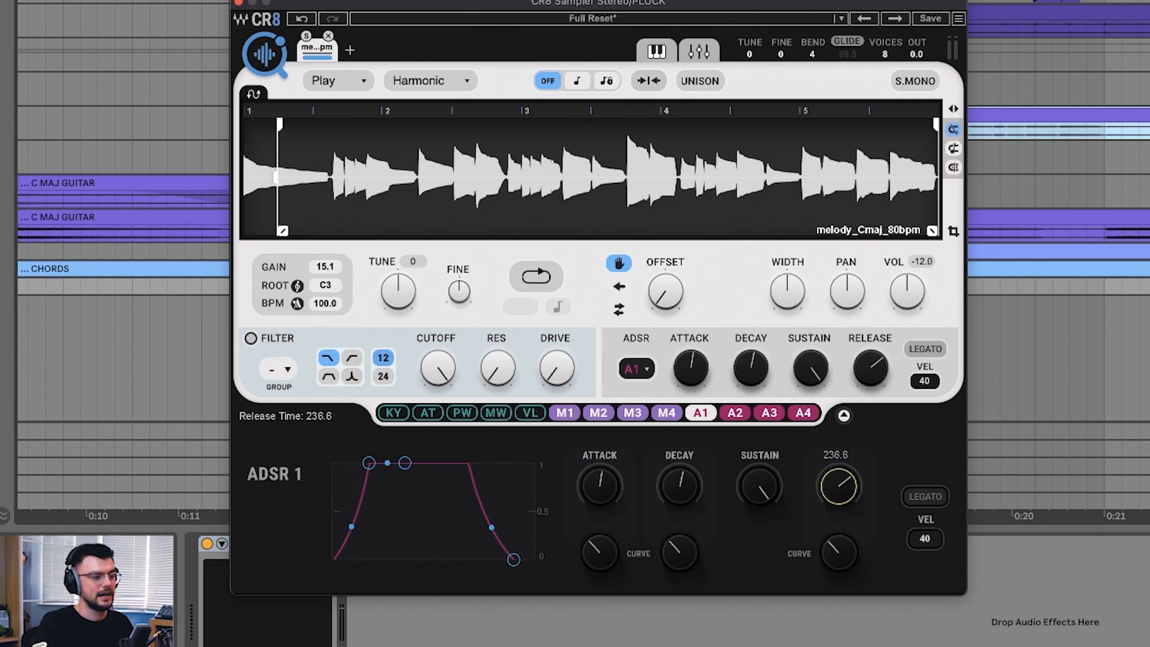
{"action": "left_click_drag", "start_coordinate": [760, 487], "coordinate": [759, 511]}
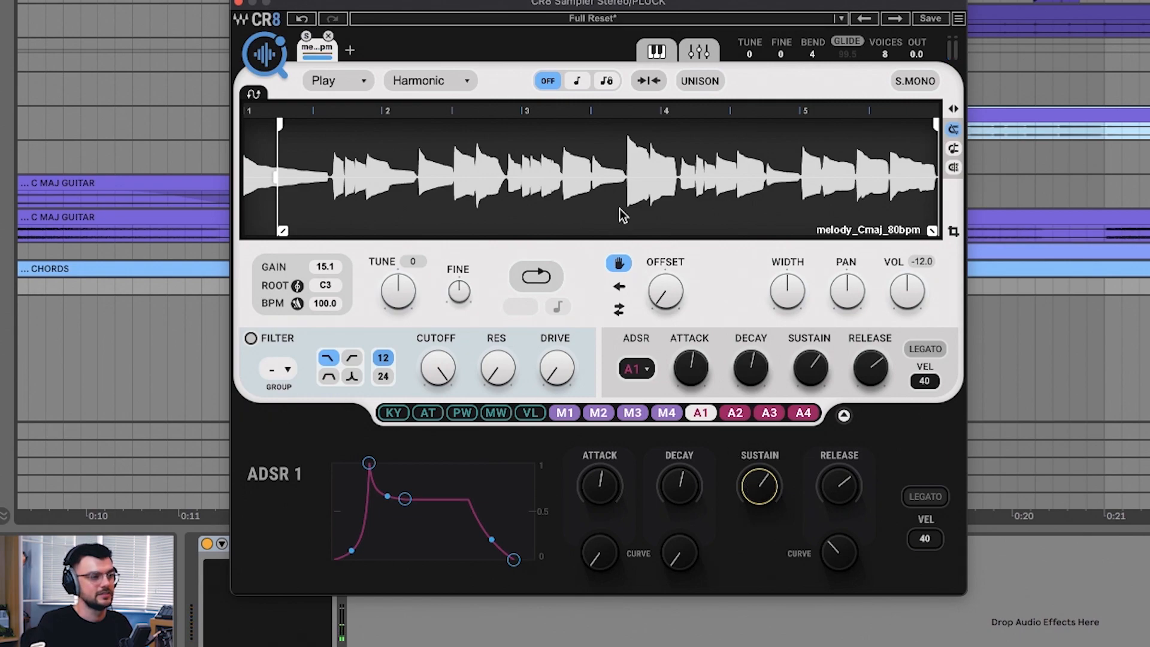
Step: Enable the filter and assign ADSR 2 to Tune and Cutoff, lowering the cutoff to 994
{"action": "left_click", "coordinate": [735, 413]}
{"action": "left_click_drag", "start_coordinate": [735, 413], "coordinate": [398, 290]}
{"action": "left_click", "coordinate": [250, 339]}
{"action": "left_click_drag", "start_coordinate": [736, 413], "coordinate": [424, 375]}
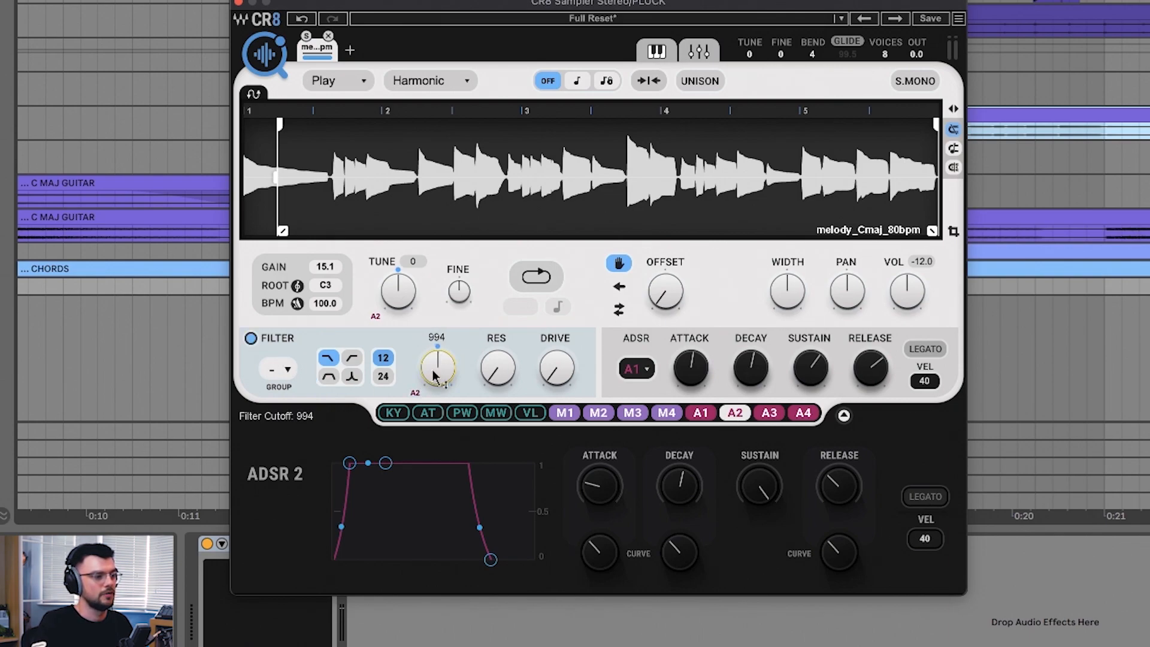
Step: Apply upward ADSR 2 modulation amounts to the cutoff and the tune, with the tune set to -12
{"action": "left_click_drag", "start_coordinate": [415, 393], "coordinate": [420, 227]}
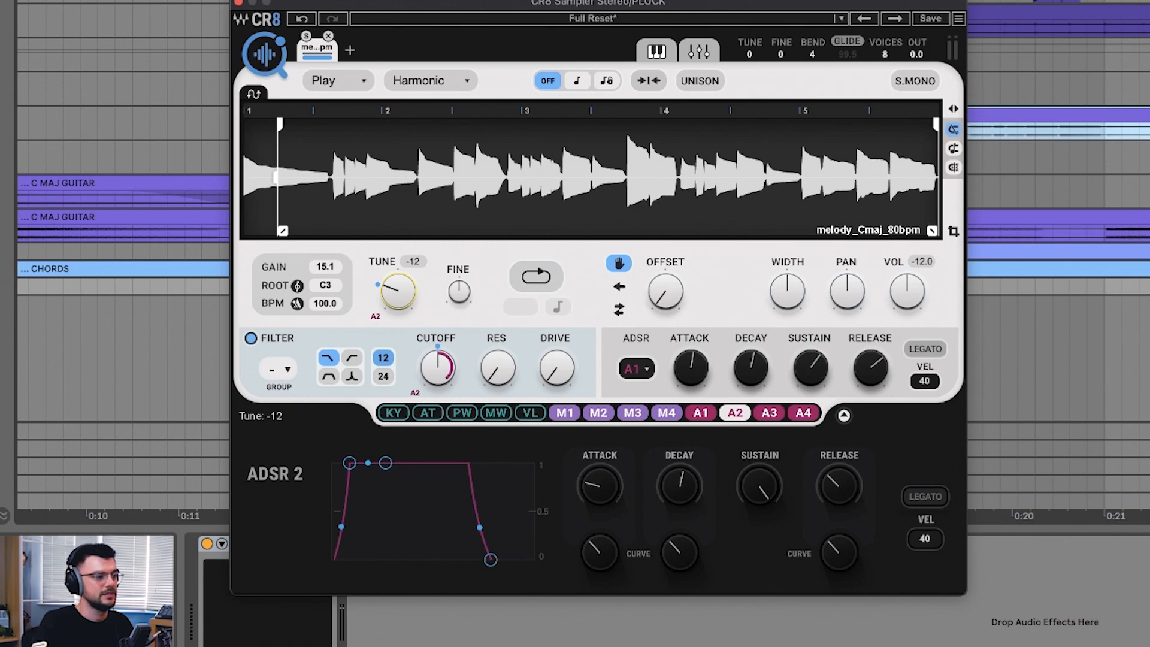
{"action": "left_click_drag", "start_coordinate": [381, 310], "coordinate": [376, 295]}
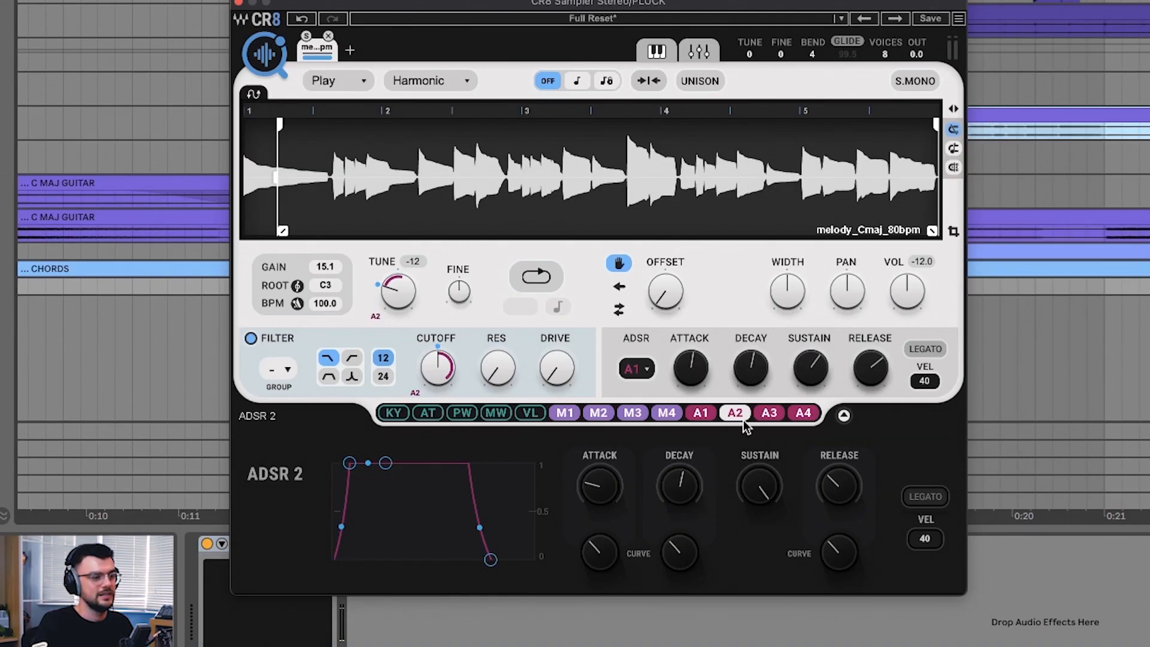
Step: Shape ADSR 2 as a fast pluck with minimum attack and sustain, minimal attack and decay curves, and a slightly adjusted decay
{"action": "left_click_drag", "start_coordinate": [598, 487], "coordinate": [598, 515]}
{"action": "left_click_drag", "start_coordinate": [768, 477], "coordinate": [767, 516]}
{"action": "left_click_drag", "start_coordinate": [674, 548], "coordinate": [674, 578]}
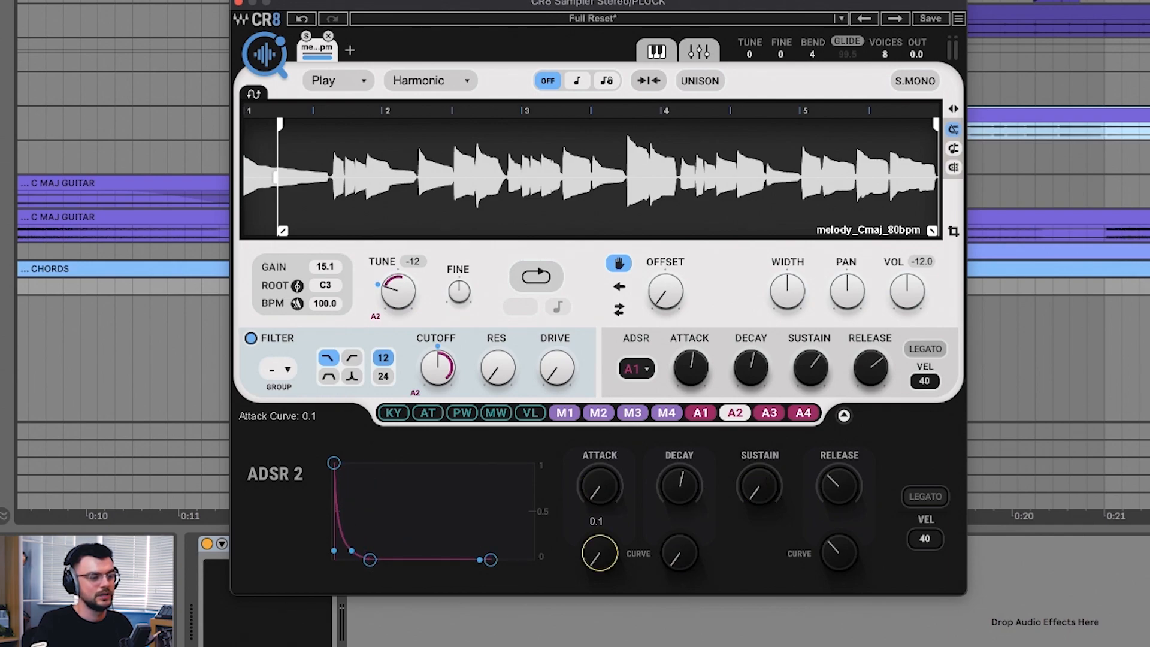
{"action": "left_click_drag", "start_coordinate": [680, 485], "coordinate": [680, 479]}
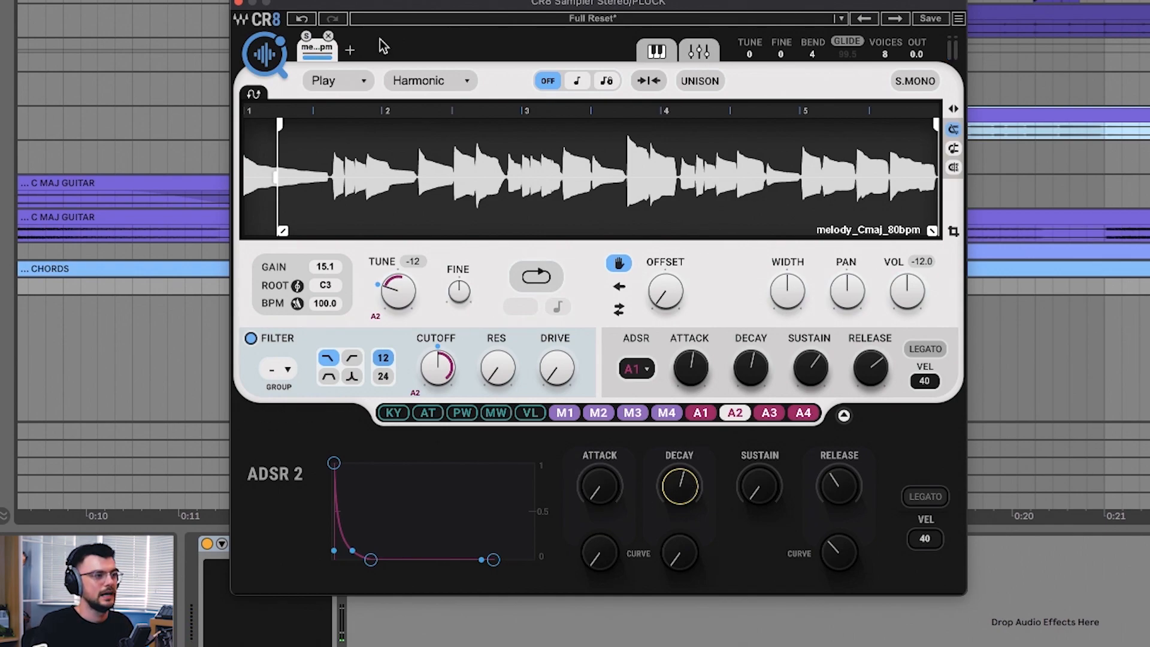
Step: Duplicate the melody layer, enable Unison on the copy, and set its tune to 12
{"action": "left_click", "coordinate": [350, 50]}
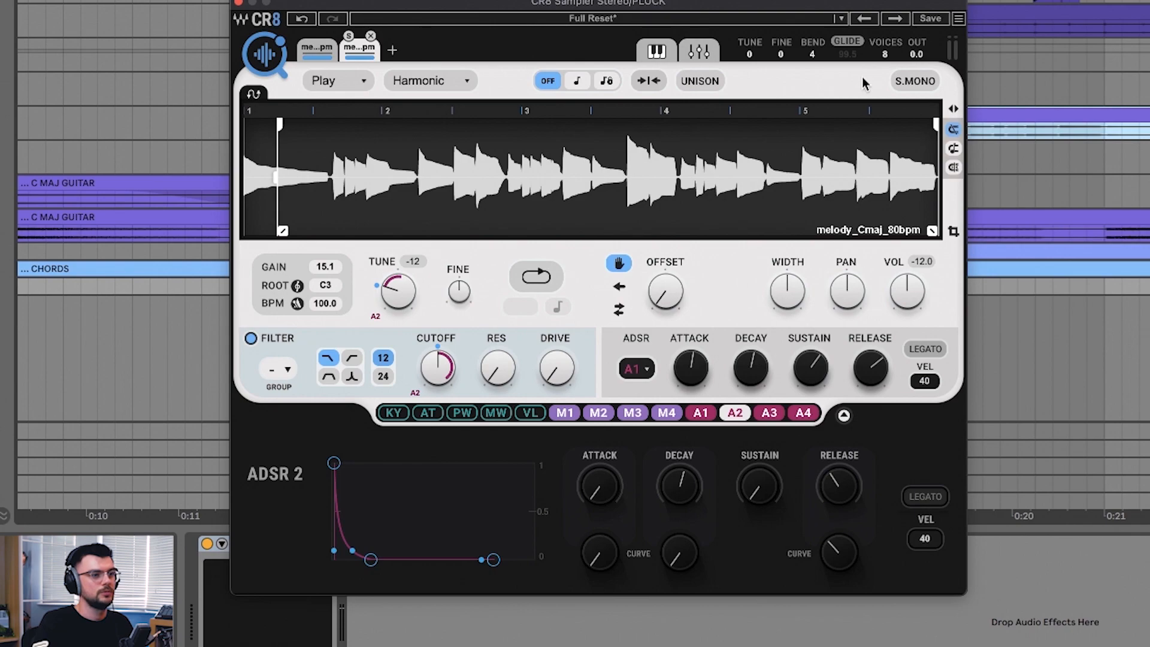
{"action": "left_click", "coordinate": [712, 82]}
{"action": "left_click_drag", "start_coordinate": [397, 290], "coordinate": [398, 279]}
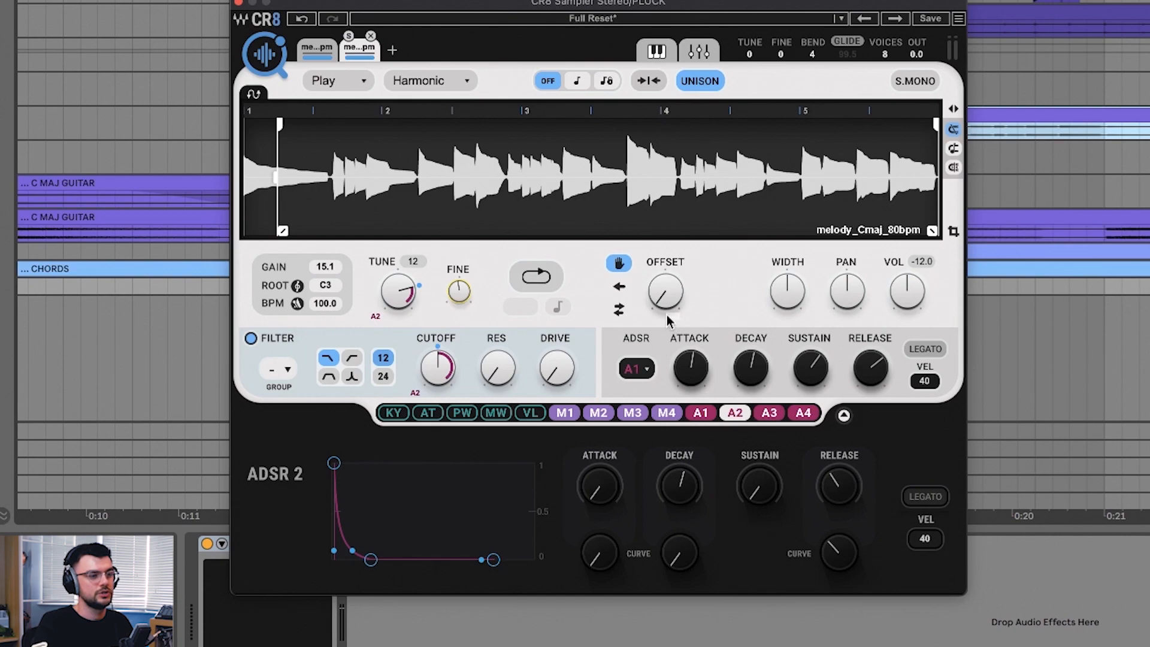
Step: Adjust the copied layer's offset slightly and lower its volume to about -21.8 in the mixer
{"action": "left_click_drag", "start_coordinate": [670, 298], "coordinate": [670, 292]}
{"action": "left_click", "coordinate": [700, 52]}
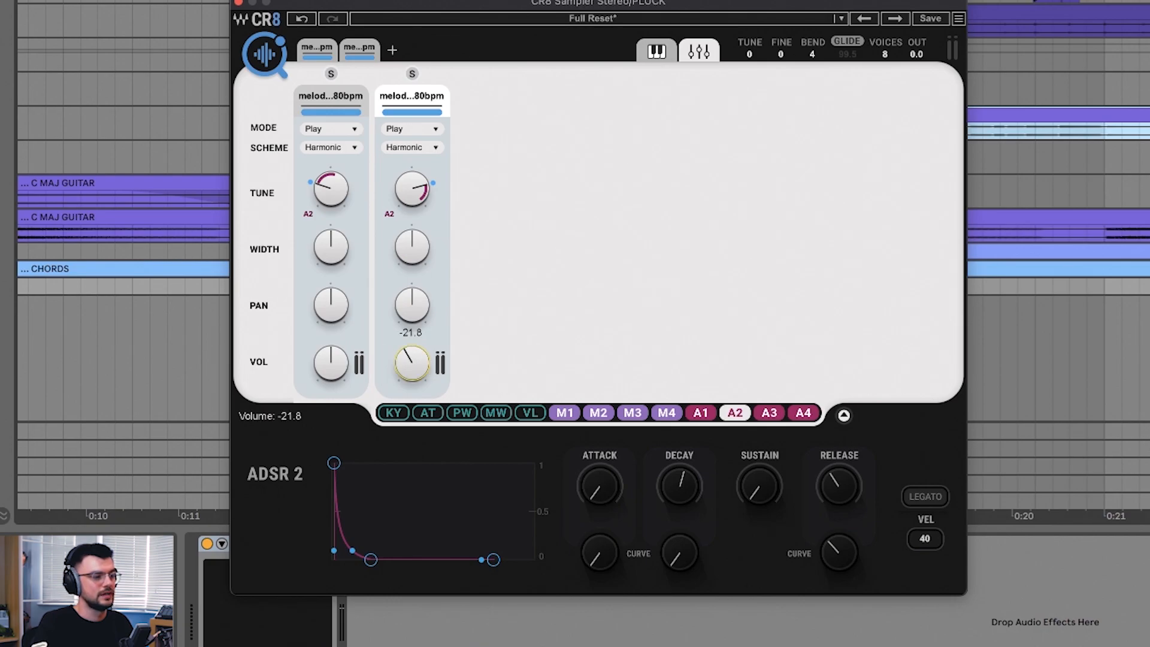
Step: Fine-tune the volume of the copied melody layer in the mixer
{"action": "left_click_drag", "start_coordinate": [413, 363], "coordinate": [413, 360]}
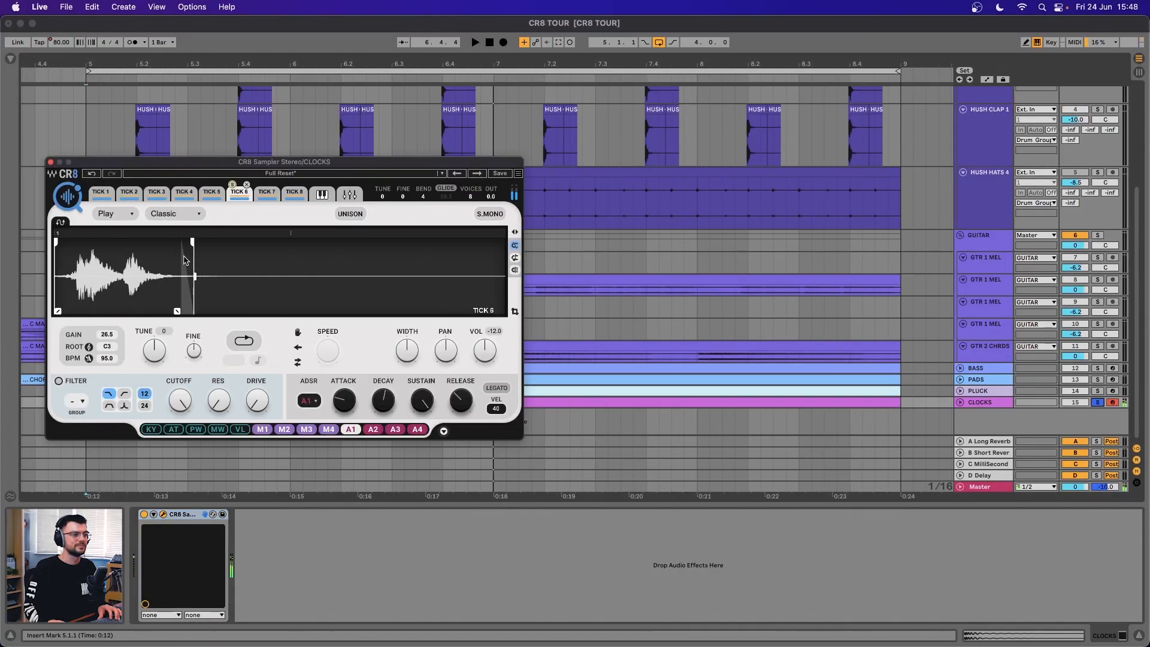
Step: Map the eight TICK samples across equal key ranges between C3 and C4, and close the sampler window
{"action": "left_click", "coordinate": [321, 194]}
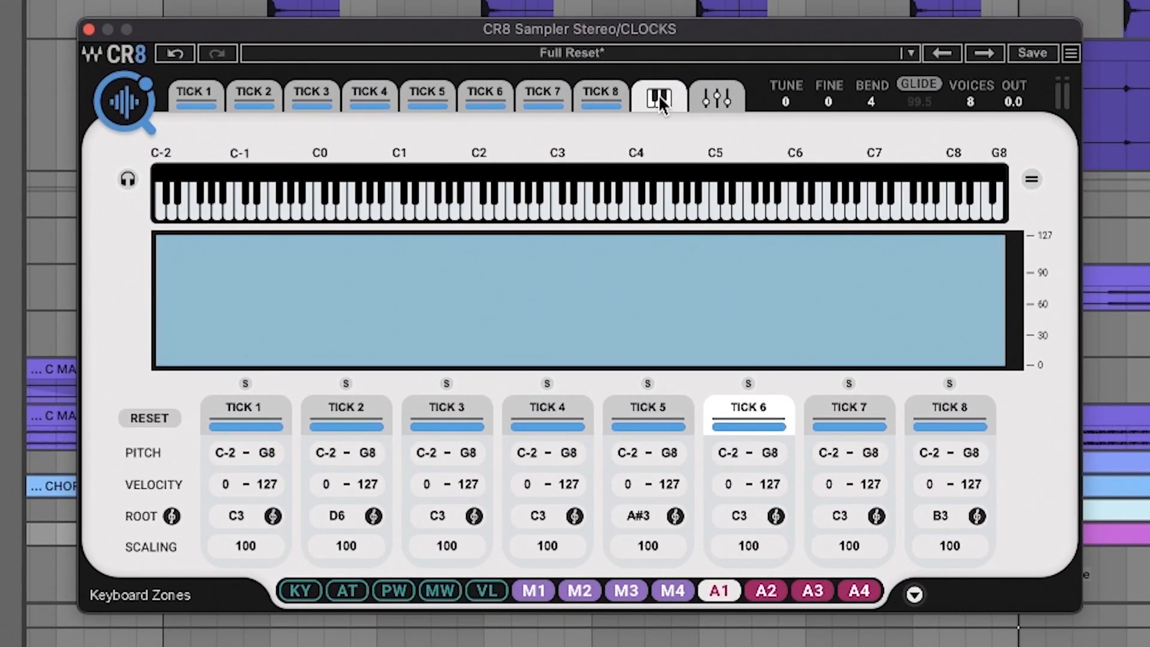
{"action": "left_click", "coordinate": [1031, 179]}
{"action": "left_click_drag", "start_coordinate": [998, 174], "coordinate": [636, 173]}
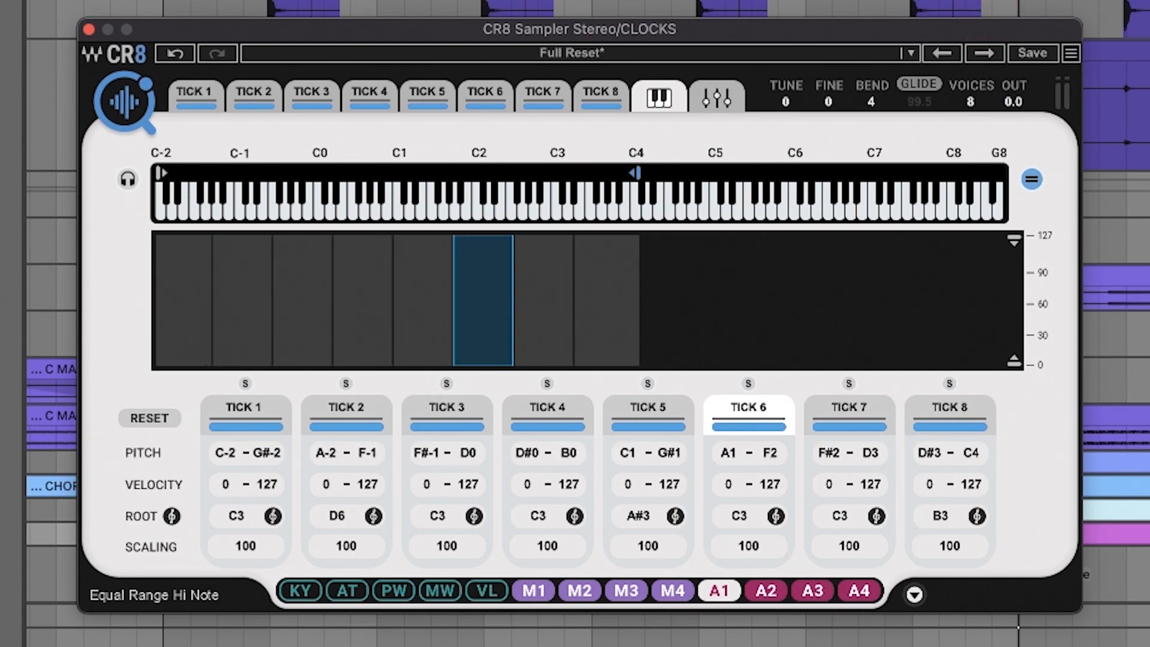
{"action": "left_click_drag", "start_coordinate": [159, 171], "coordinate": [558, 173]}
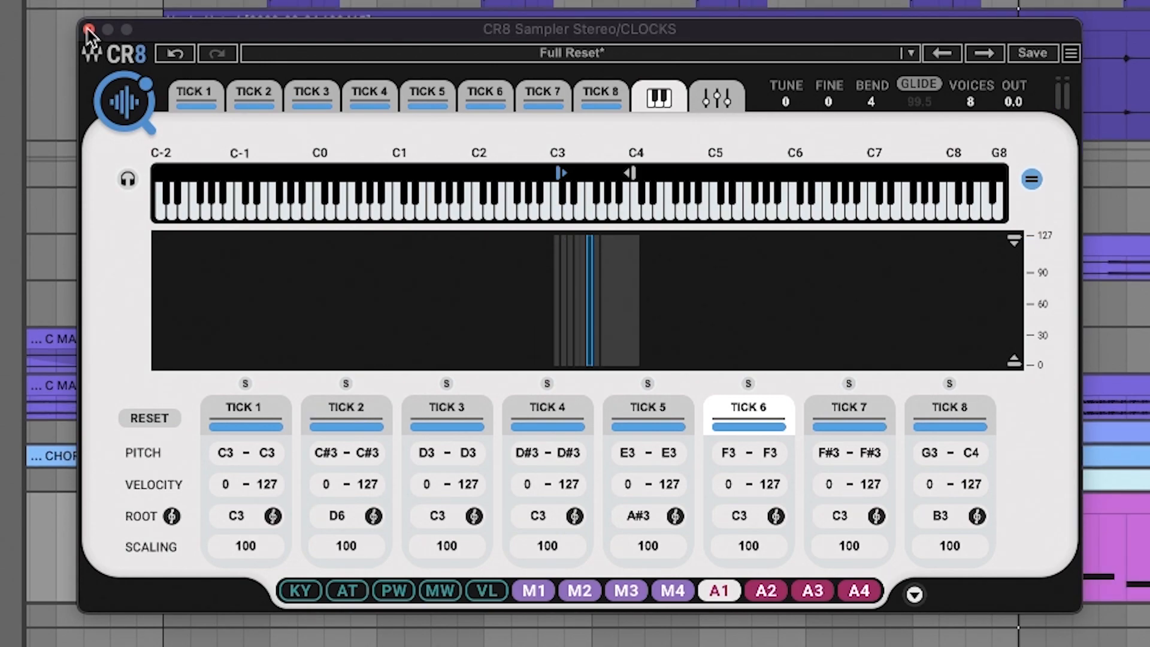
{"action": "left_click", "coordinate": [88, 30]}
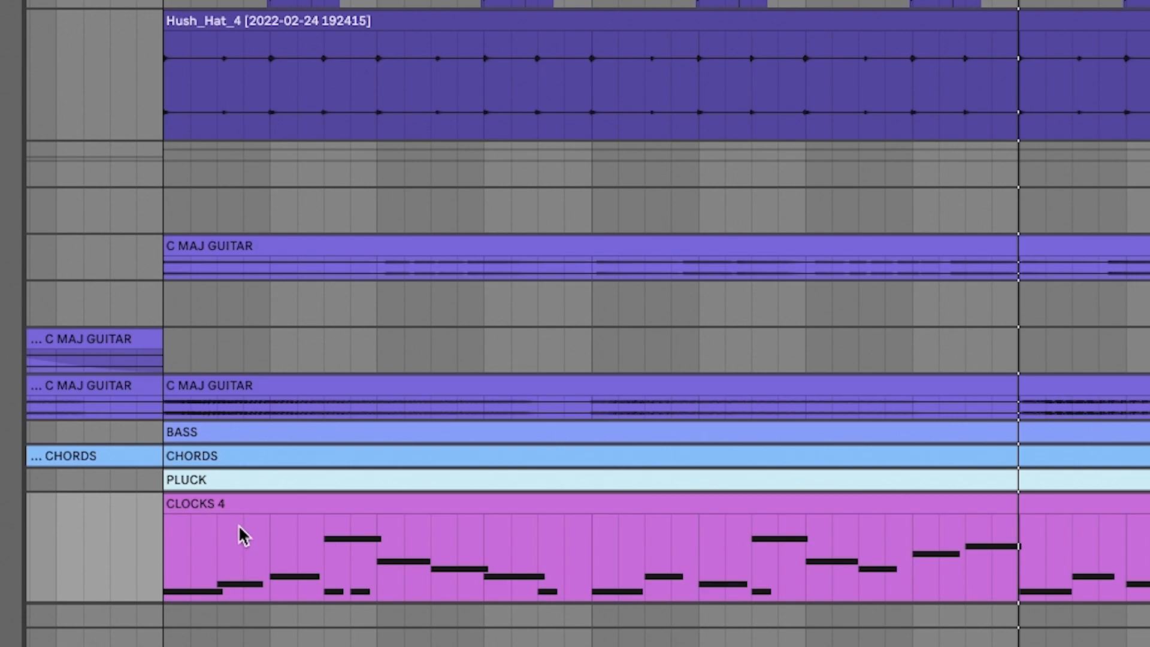
Step: Select the CLOCKS 4 clip and slightly lower the CLOCKS track's volume
{"action": "left_click", "coordinate": [244, 505]}
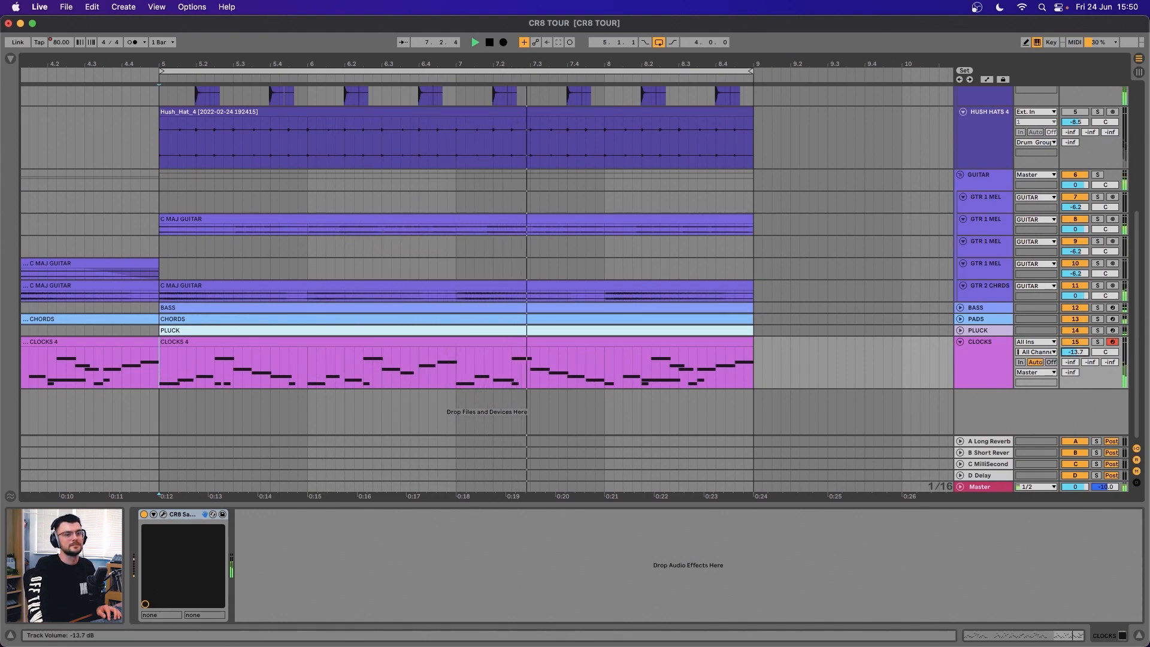
{"action": "left_click_drag", "start_coordinate": [1075, 352], "coordinate": [1076, 356]}
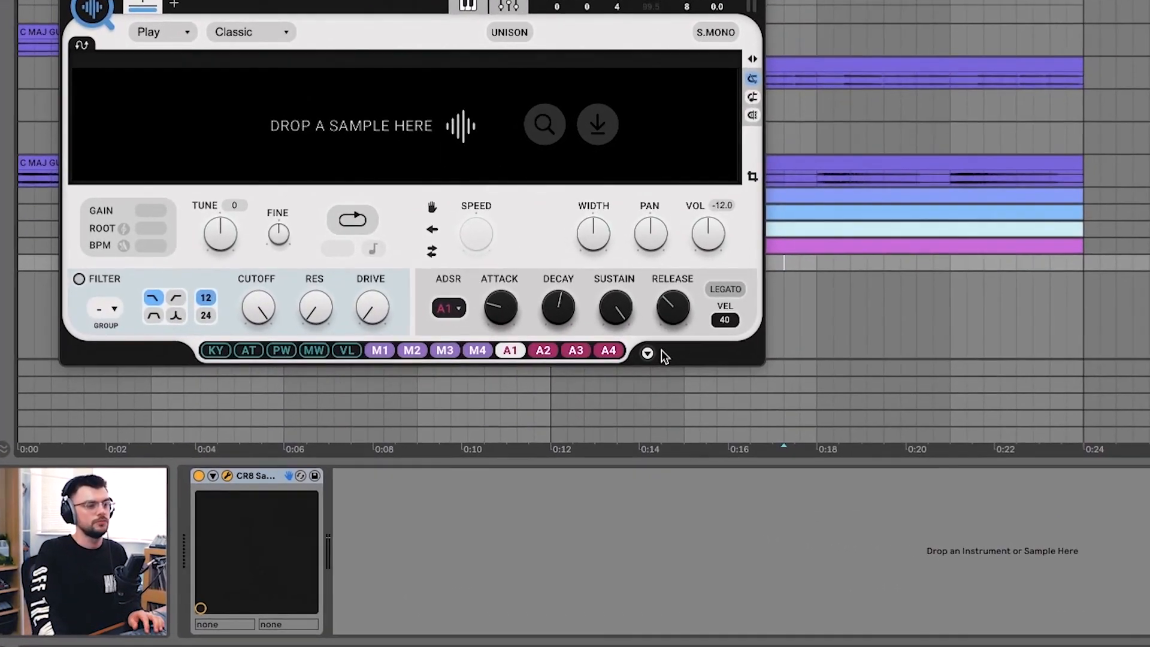
Step: Load the FX MegaHit factory preset into the new, empty CR8 Sampler instance
{"action": "left_click", "coordinate": [501, 406]}
{"action": "left_click", "coordinate": [718, 326]}
{"action": "left_click", "coordinate": [491, 2]}
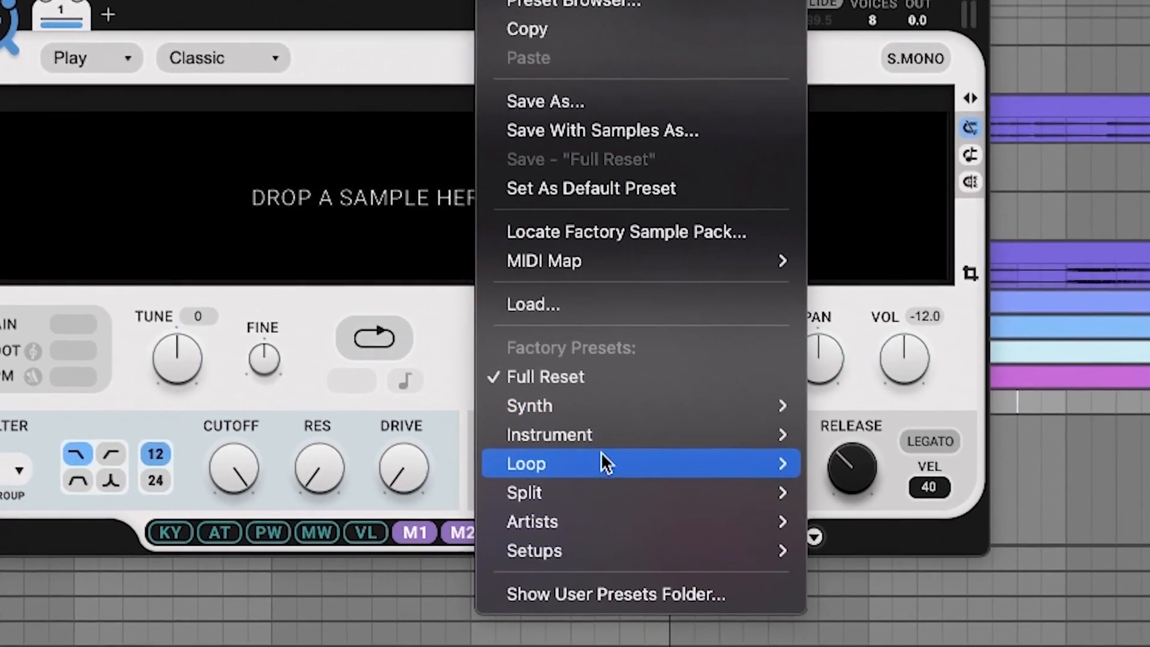
{"action": "mouse_move", "coordinate": [719, 405]}
{"action": "mouse_move", "coordinate": [841, 608]}
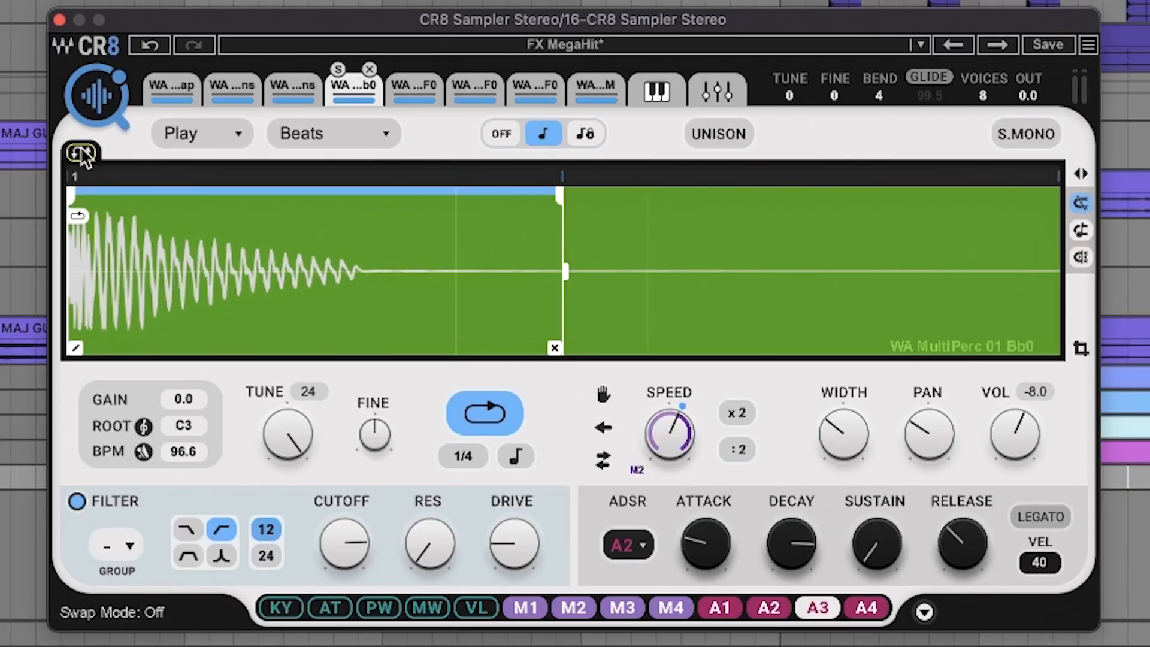
Step: Turn on Swap Mode for the FX MegaHit preset and show the first SEEDCHIME DUB-1 layer
{"action": "left_click", "coordinate": [82, 153]}
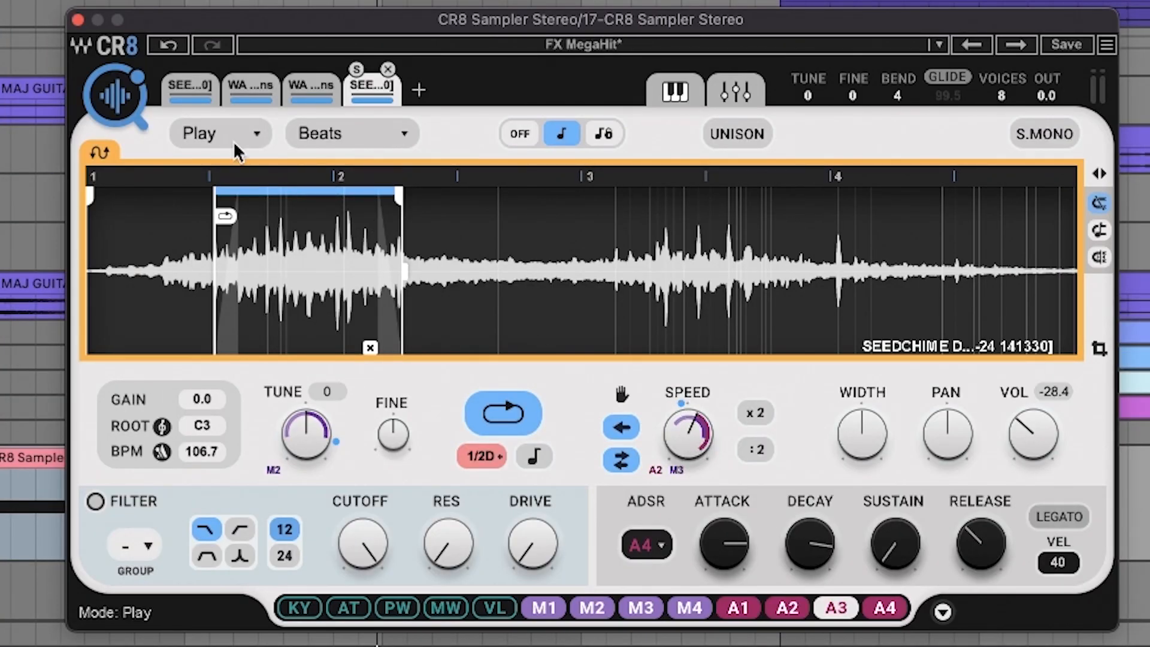
{"action": "left_click", "coordinate": [189, 87]}
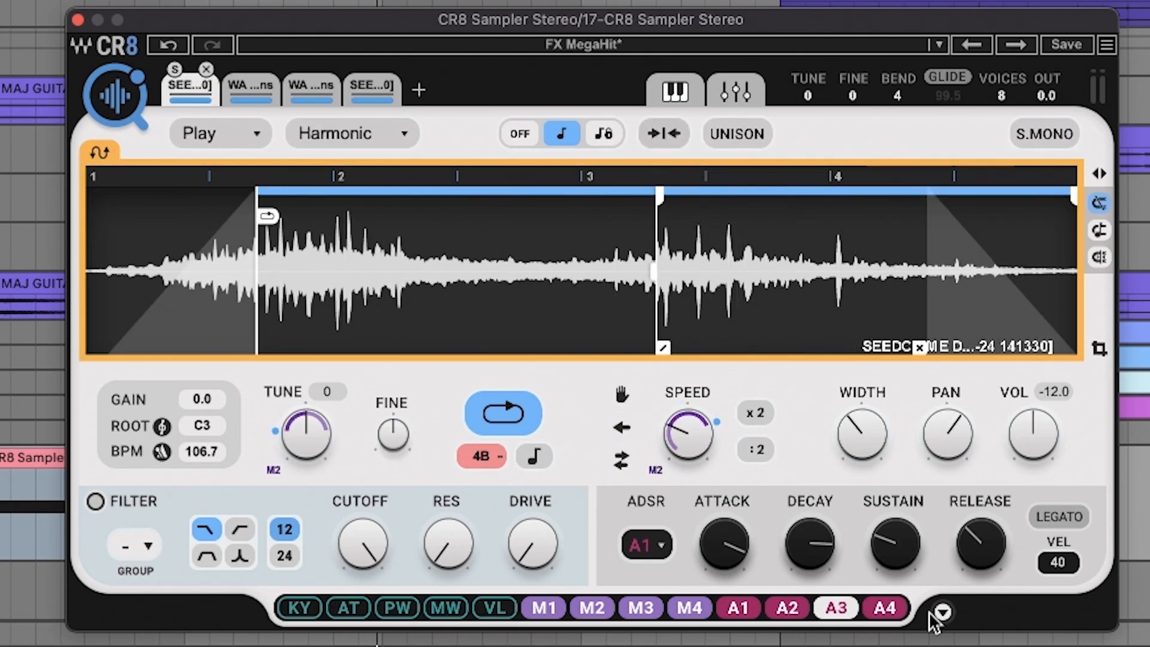